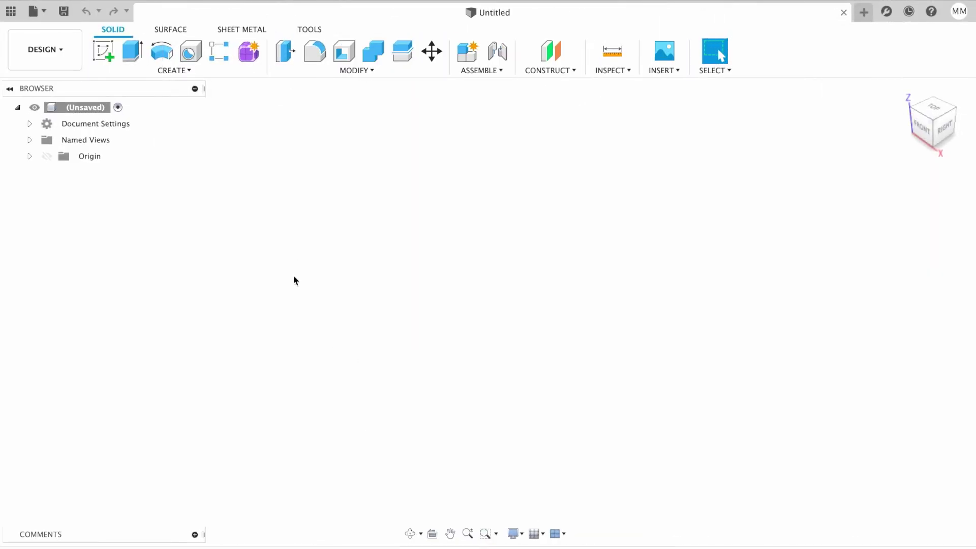
# On the front plane, sketch a 22 mm horizontal line from the origin and a vertical line rising from its end.
pyautogui.click(105, 52)
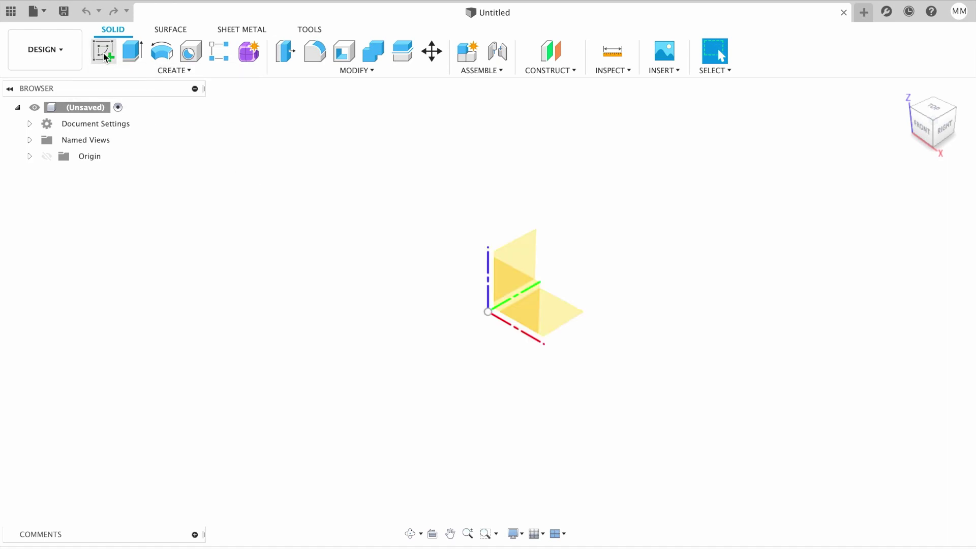
pyautogui.click(509, 297)
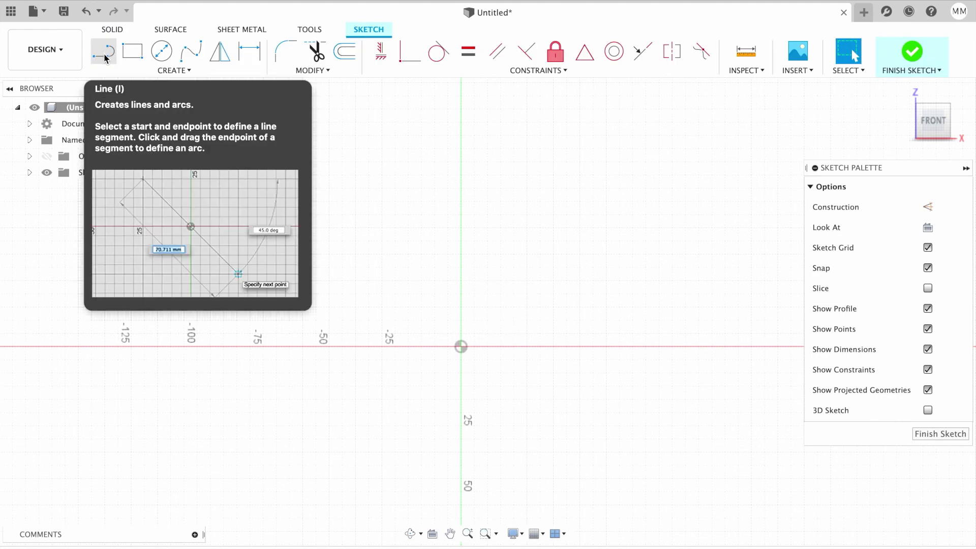
pyautogui.click(103, 53)
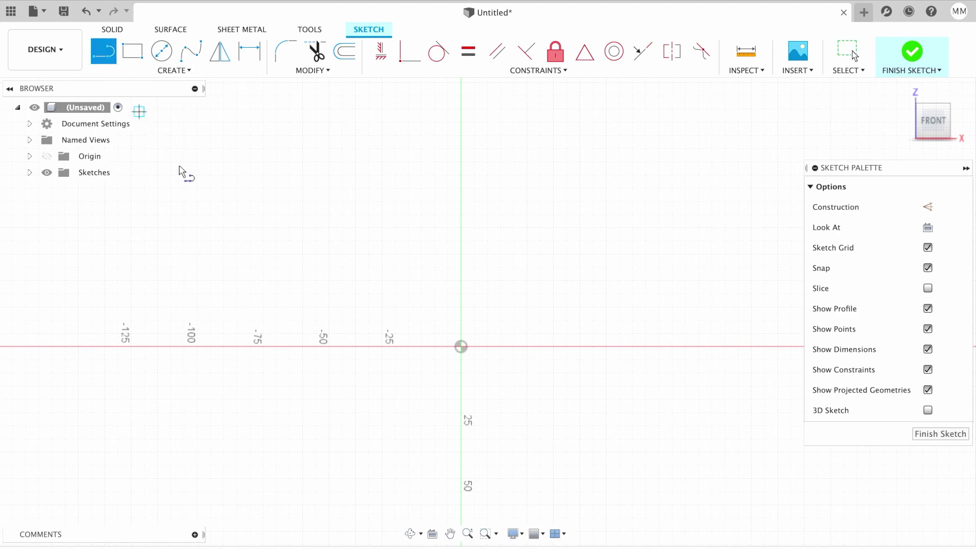
pyautogui.click(461, 347)
pyautogui.write('2')
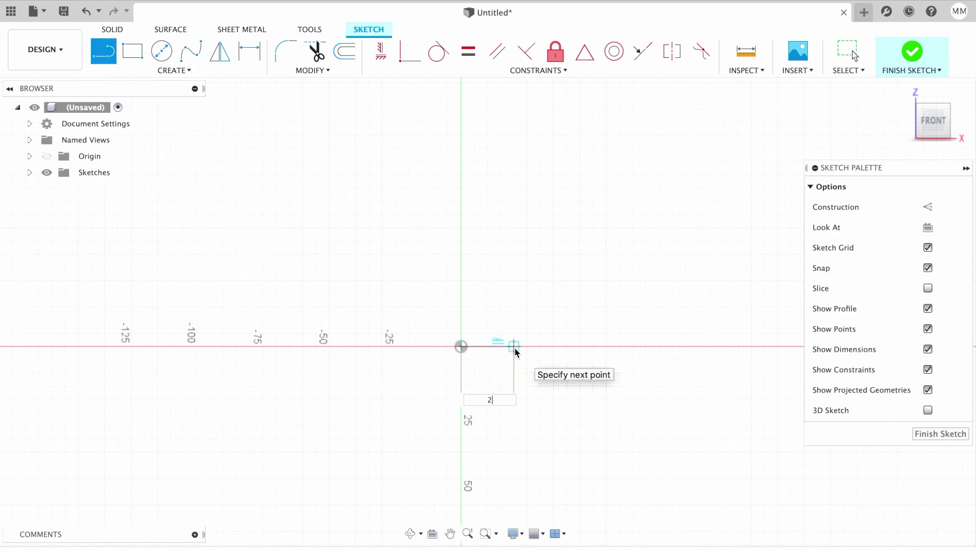
pyautogui.write('2')
pyautogui.press('Tab')
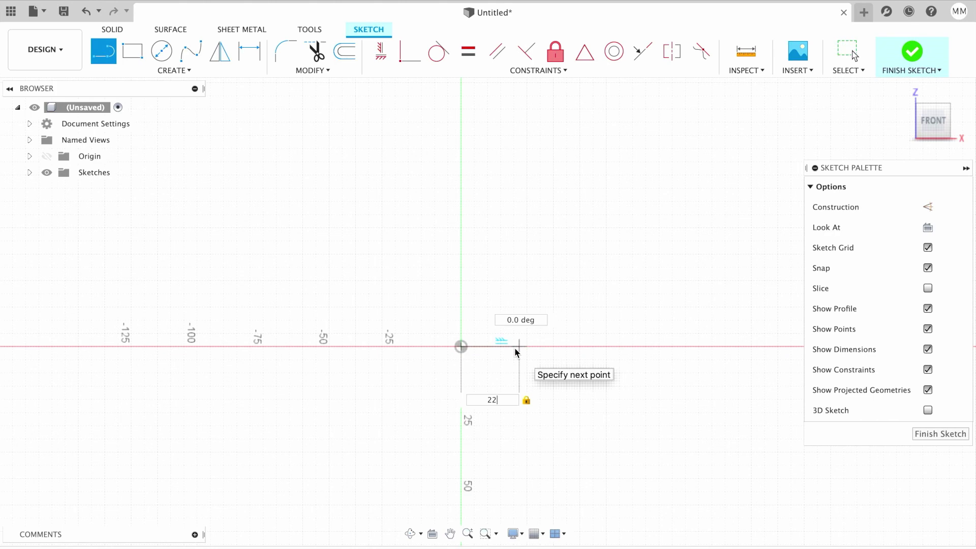
pyautogui.press('Return')
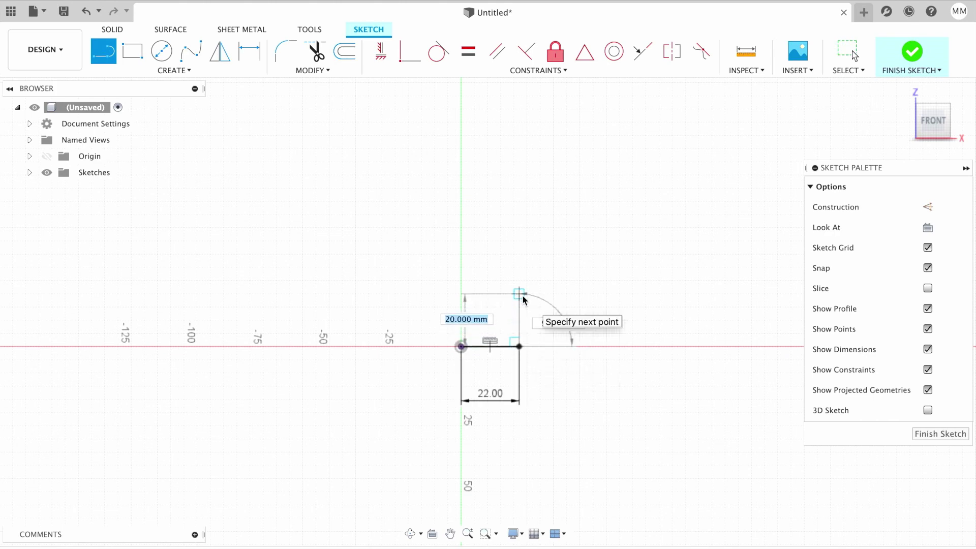
pyautogui.click(523, 294)
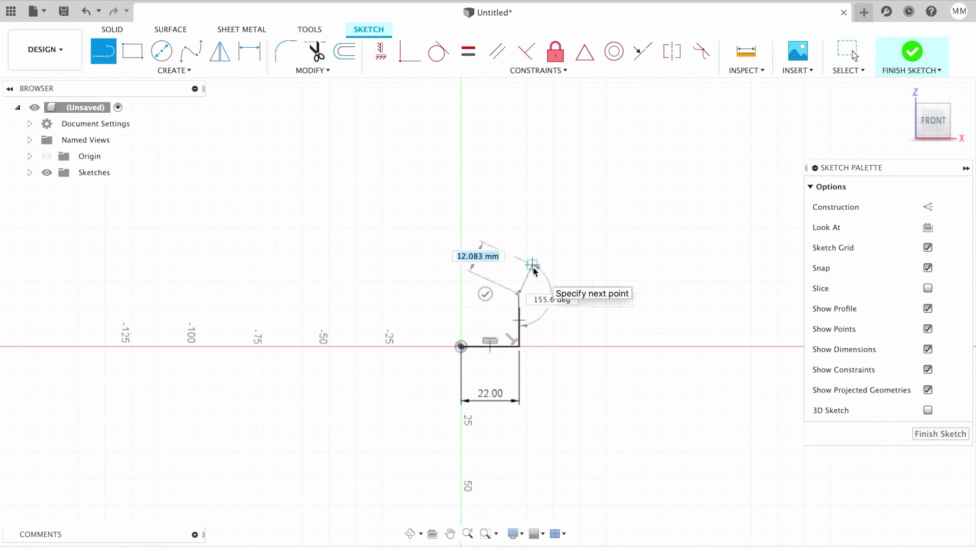
pyautogui.press('Escape')
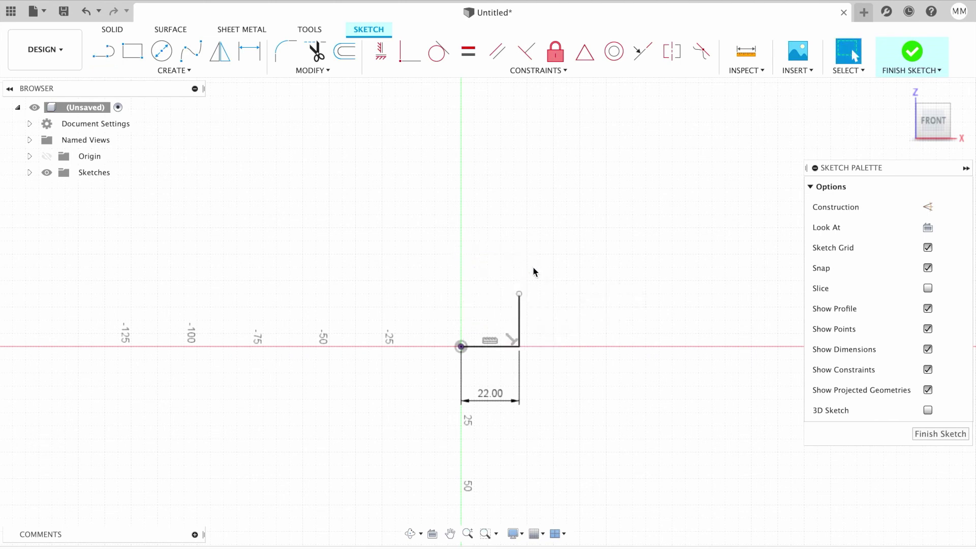
# Draw a four-point fit-point spline rising from the top of the vertical line.
pyautogui.click(189, 56)
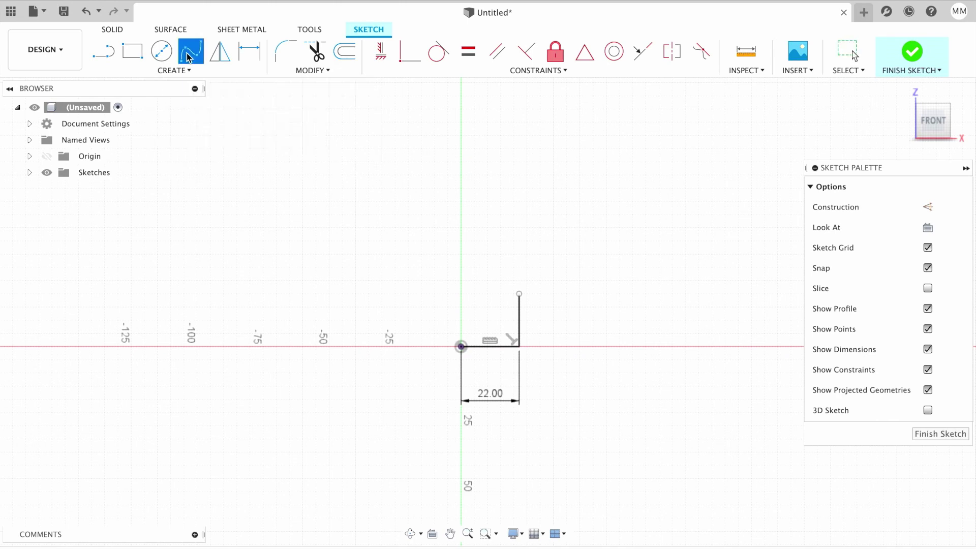
pyautogui.click(519, 294)
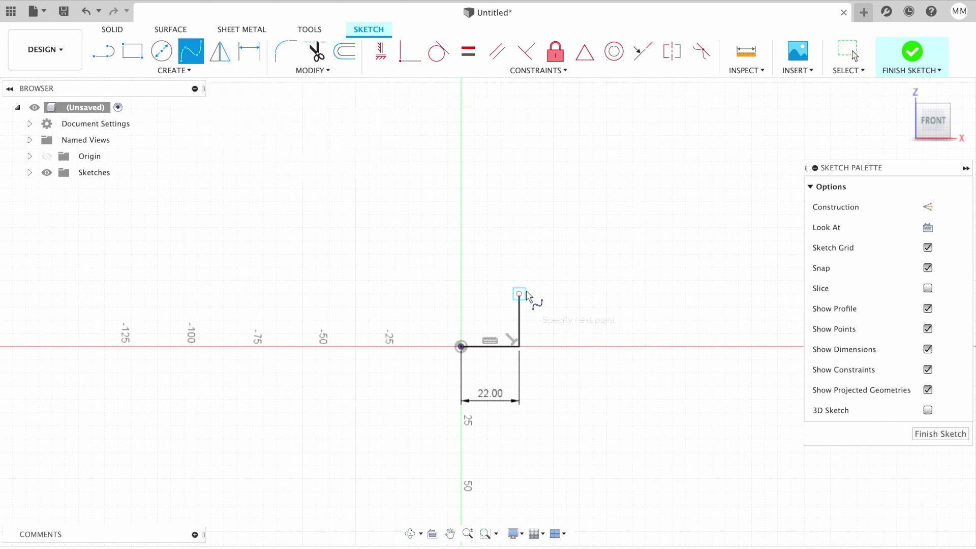
pyautogui.click(530, 238)
pyautogui.click(575, 188)
pyautogui.scroll(5, 564, 139)
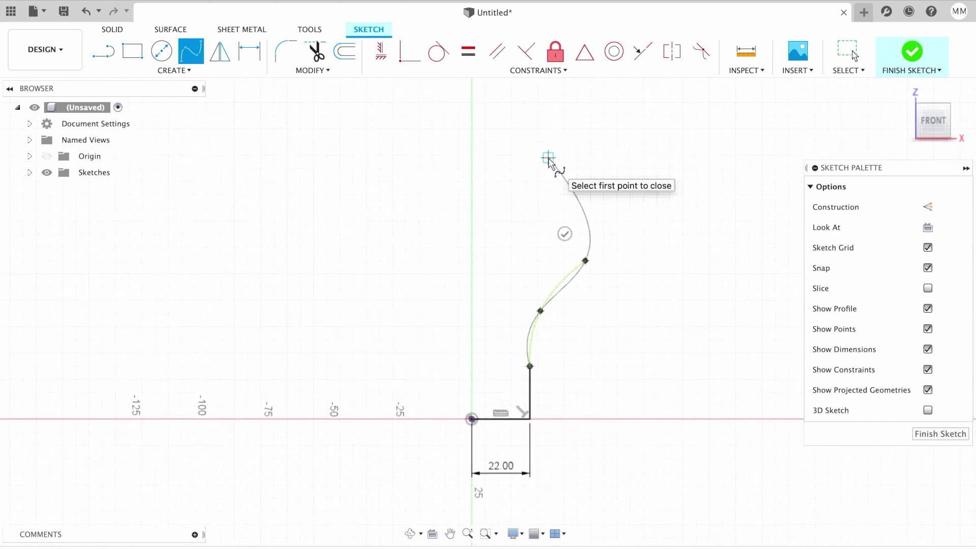
pyautogui.click(548, 158)
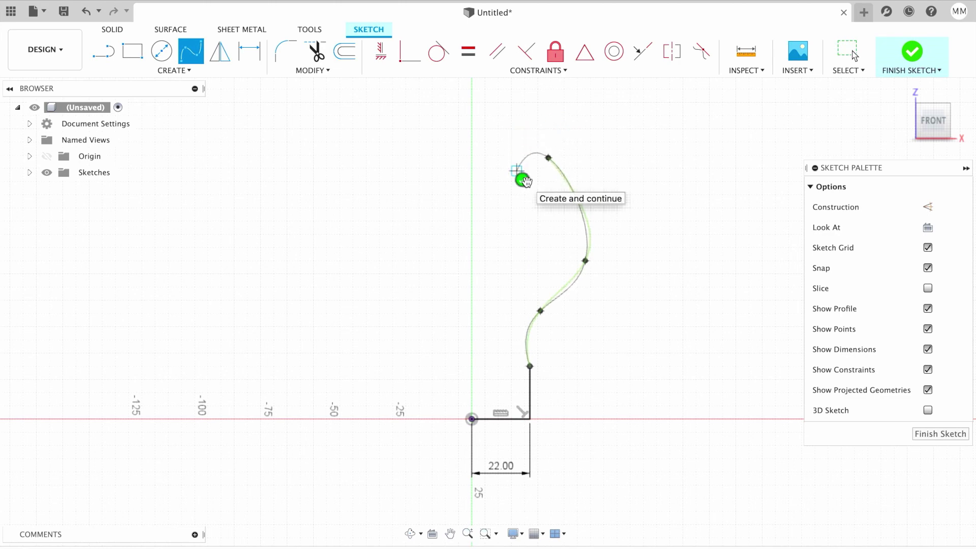
pyautogui.click(523, 181)
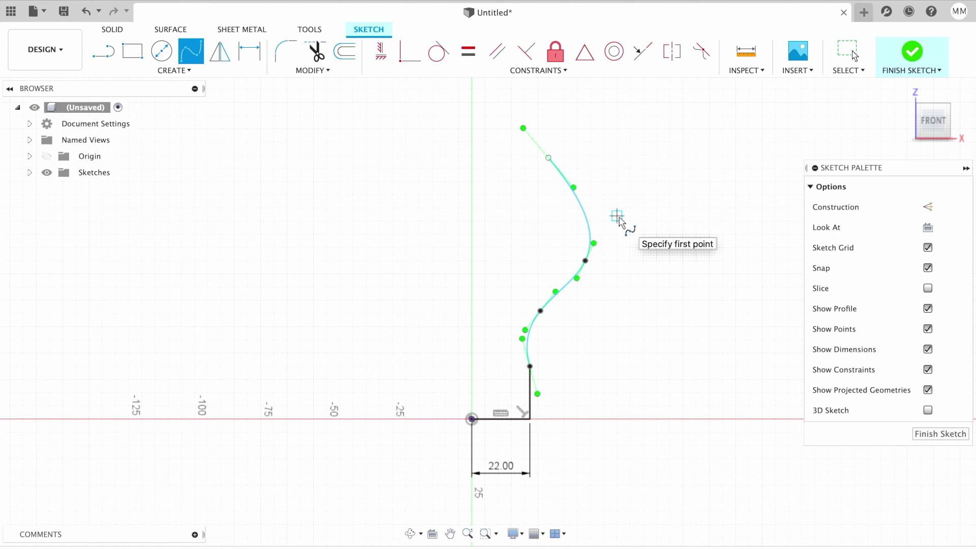
pyautogui.press('Escape')
# Drag a fit point and the lower tangent handle to smooth the spline into a bulb outline.
pyautogui.click(585, 261)
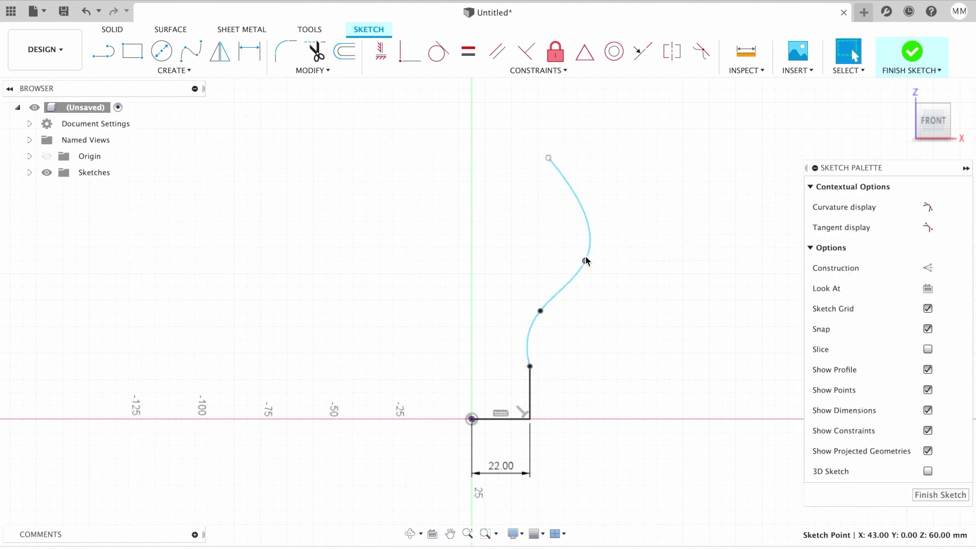
pyautogui.moveTo(586, 260); pyautogui.dragTo(570, 248)
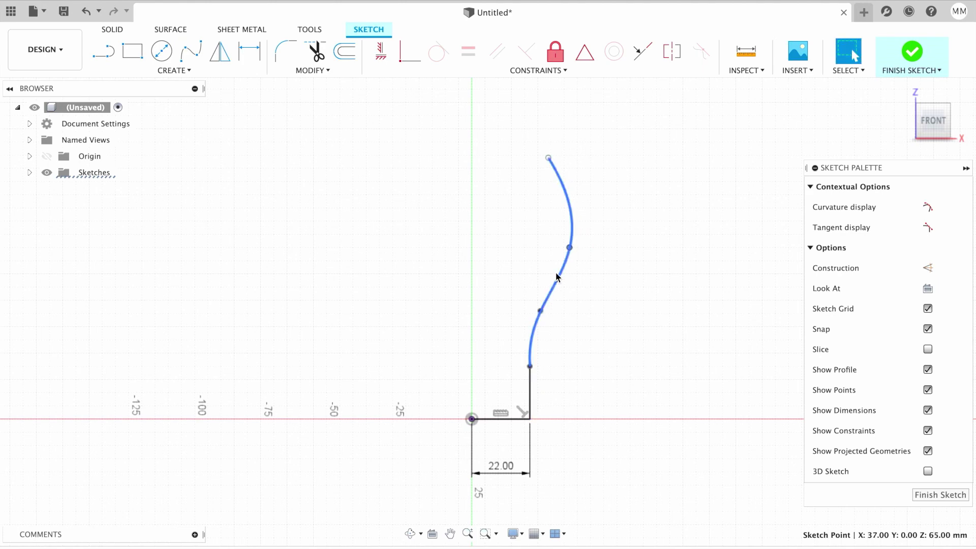
pyautogui.click(541, 312)
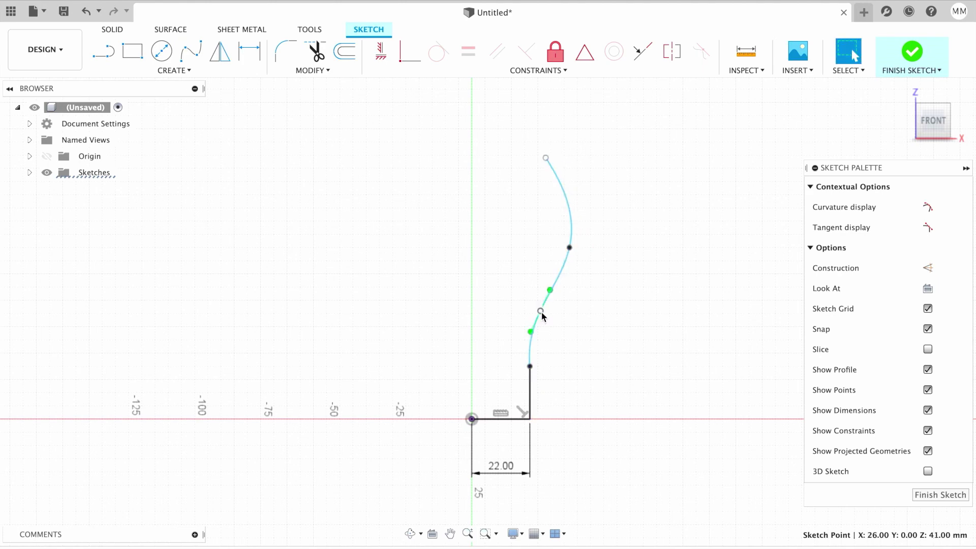
pyautogui.moveTo(530, 333)
pyautogui.mouseDown()
pyautogui.moveTo(551, 334)
pyautogui.moveTo(532, 331)
pyautogui.mouseUp()
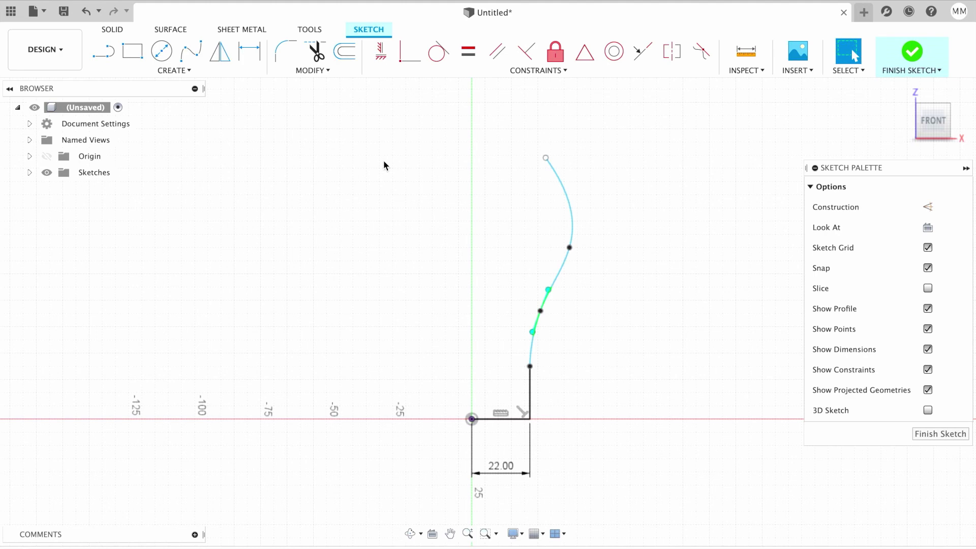
pyautogui.press('o')
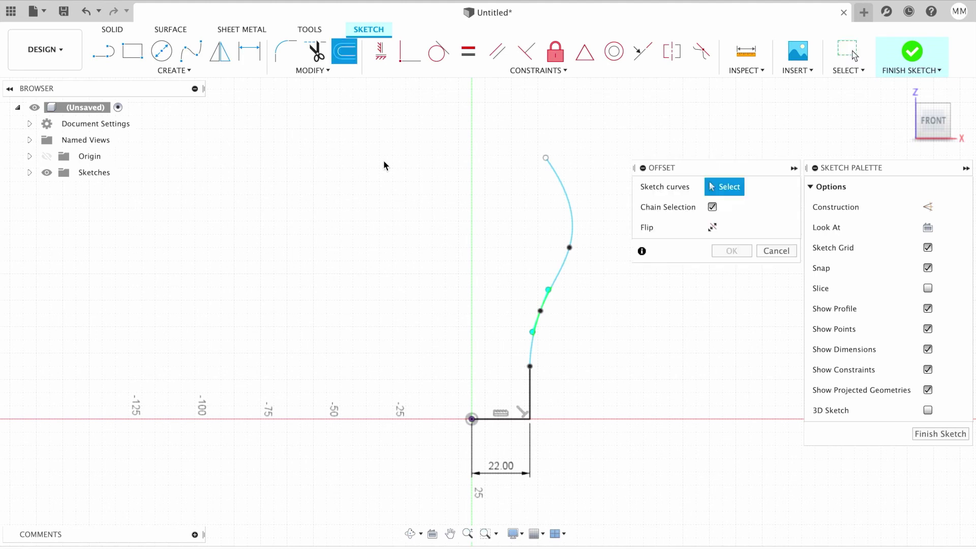
# Offset the line-and-spline chain by 2 mm to form the wall, then finish the sketch.
pyautogui.click(567, 200)
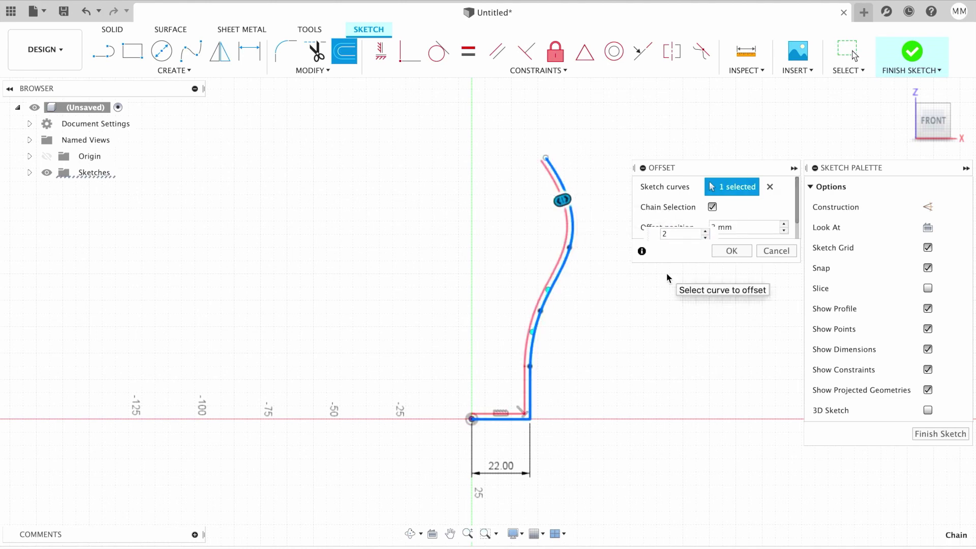
pyautogui.press('Return')
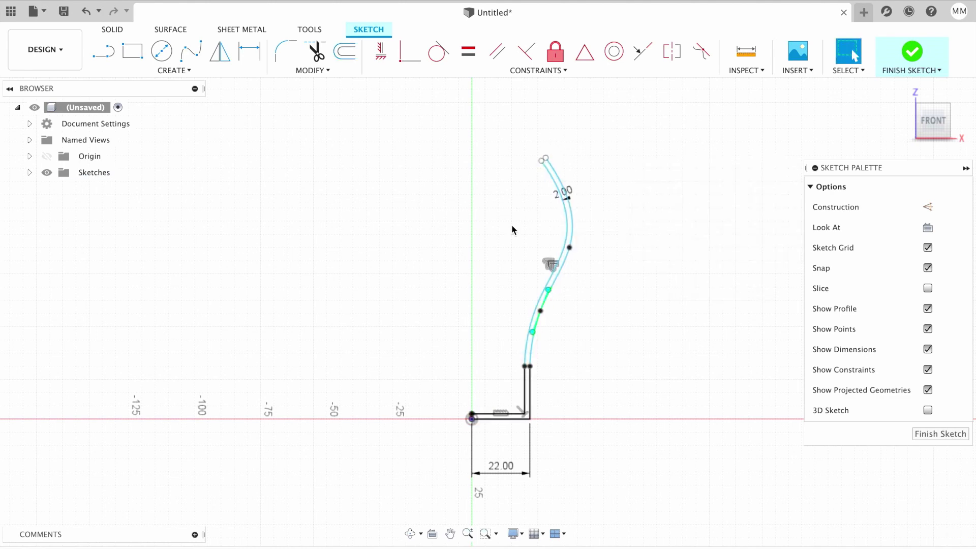
pyautogui.click(101, 53)
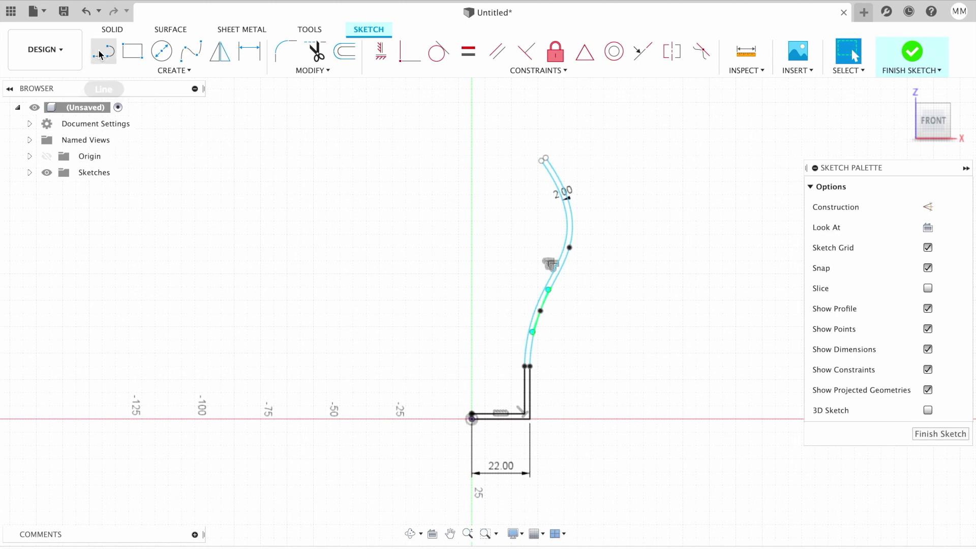
pyautogui.click(472, 418)
pyautogui.press('Escape')
pyautogui.scroll(5, 483, 356)
pyautogui.scroll(-7, 478, 305)
pyautogui.press('Escape')
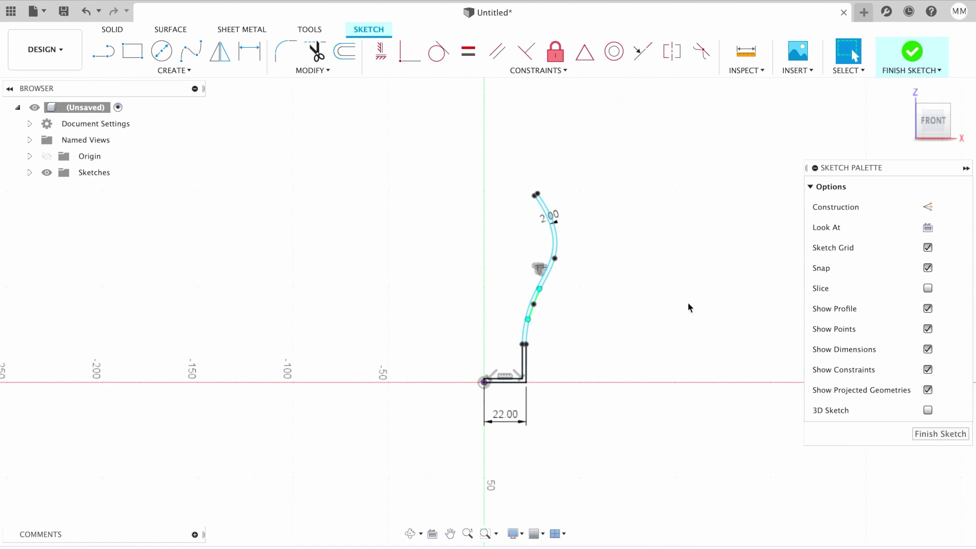
pyautogui.click(937, 435)
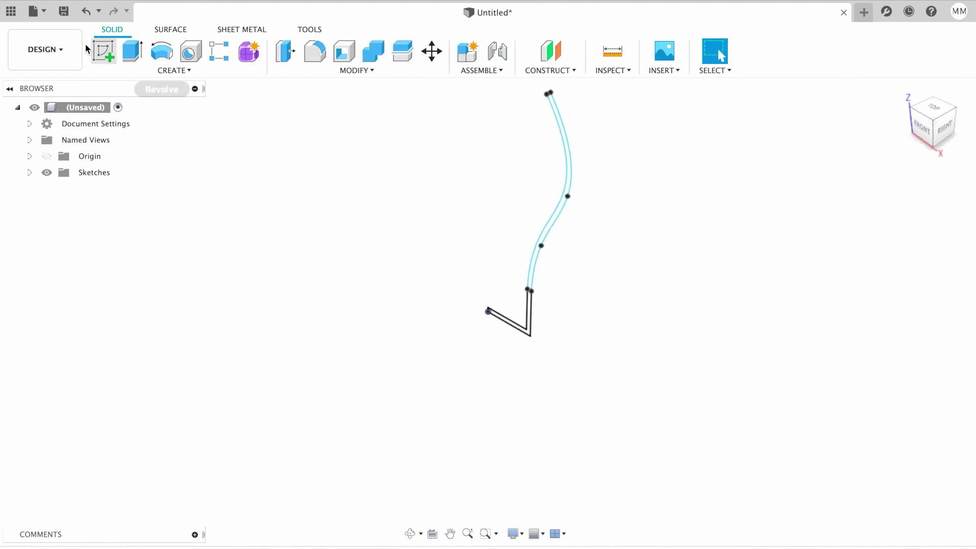
# Revolve the thin-wall profile 360° around the vertical axis as a new body.
pyautogui.click(162, 52)
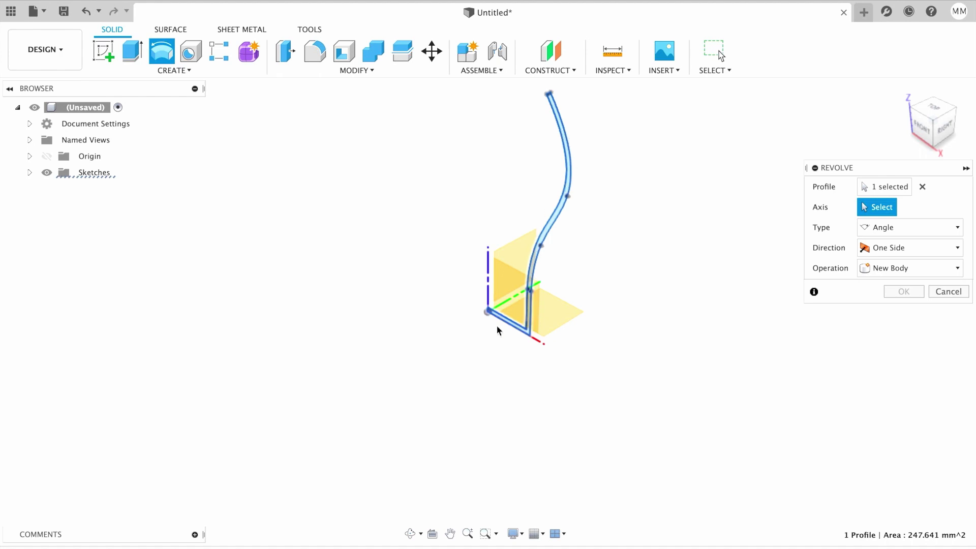
pyautogui.click(922, 187)
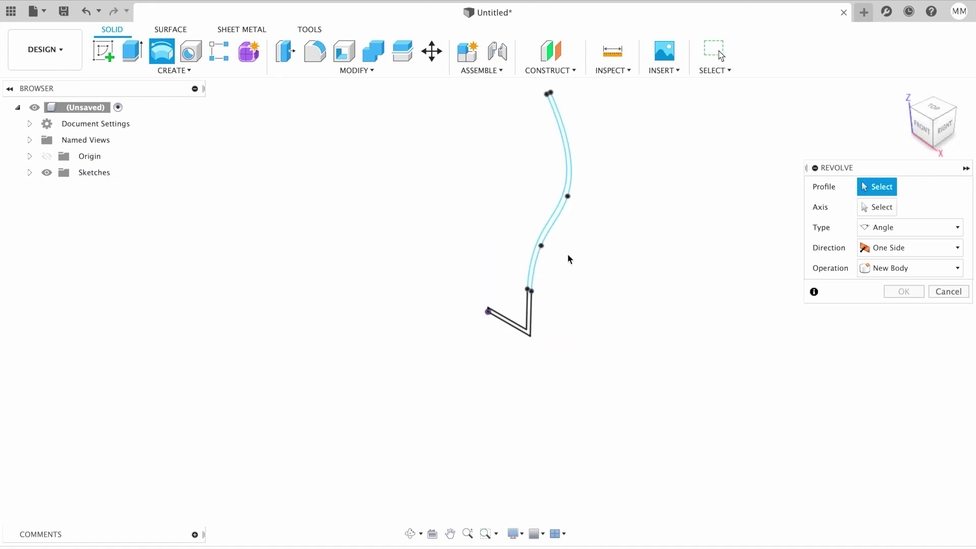
pyautogui.click(554, 222)
pyautogui.click(874, 207)
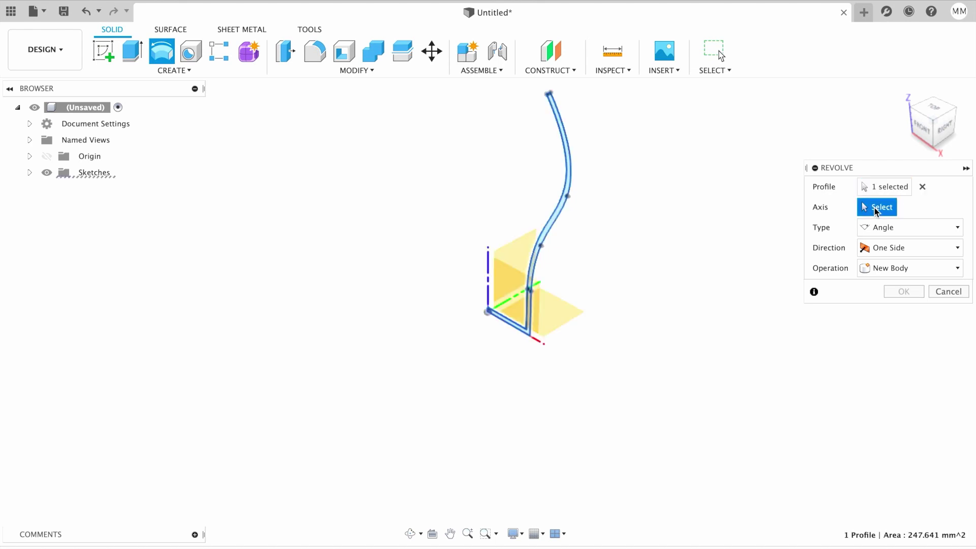
pyautogui.click(489, 270)
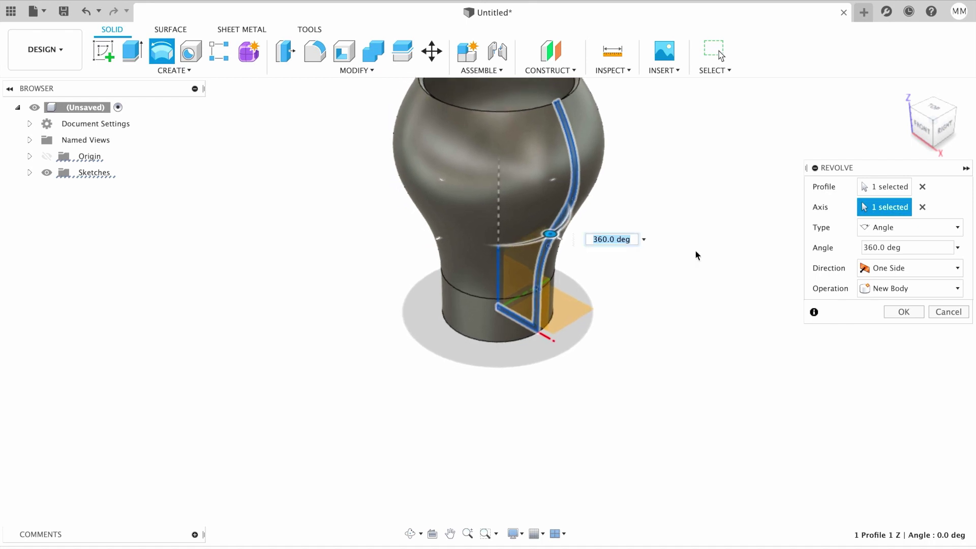
pyautogui.click(903, 312)
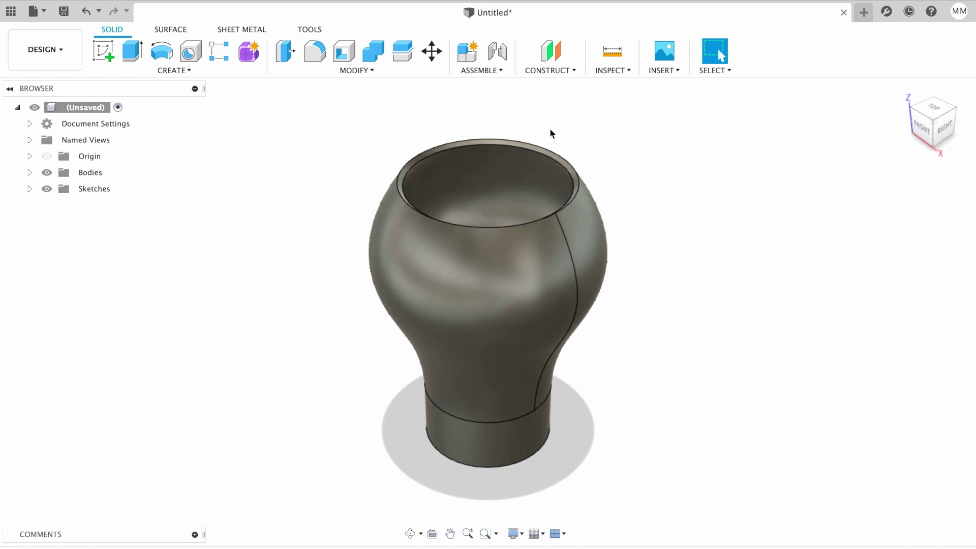
# Create a construction plane offset 47 mm from the XZ origin plane.
pyautogui.click(558, 54)
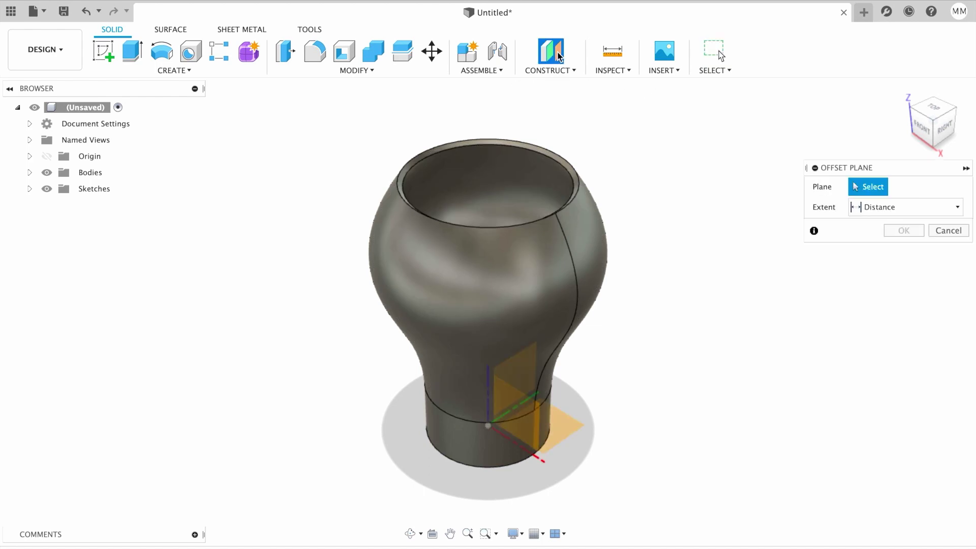
pyautogui.click(520, 413)
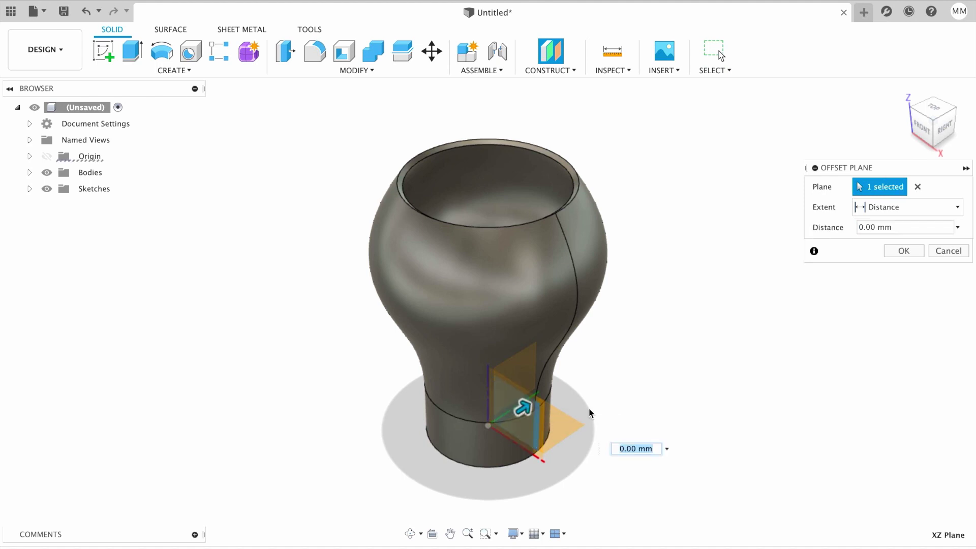
pyautogui.write('22')
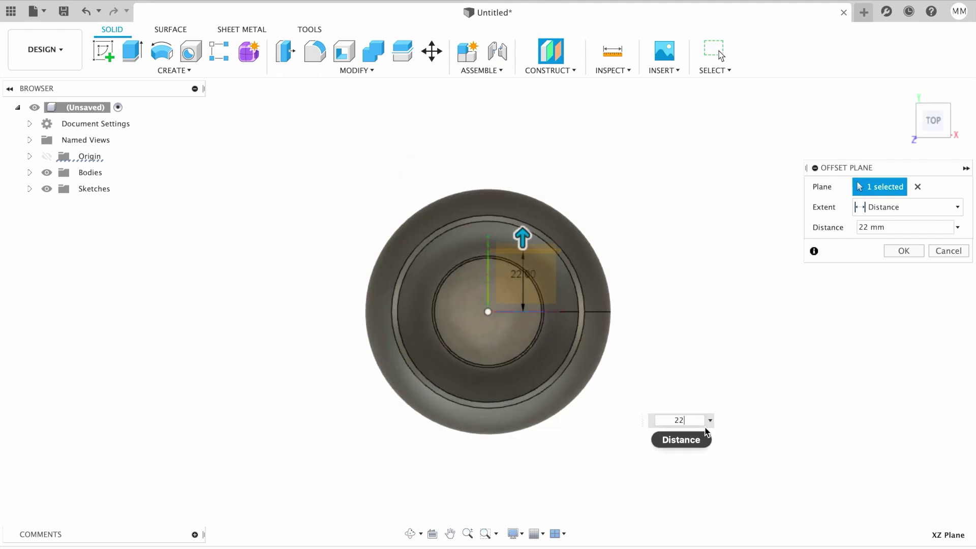
pyautogui.moveTo(522, 238); pyautogui.dragTo(583, 187)
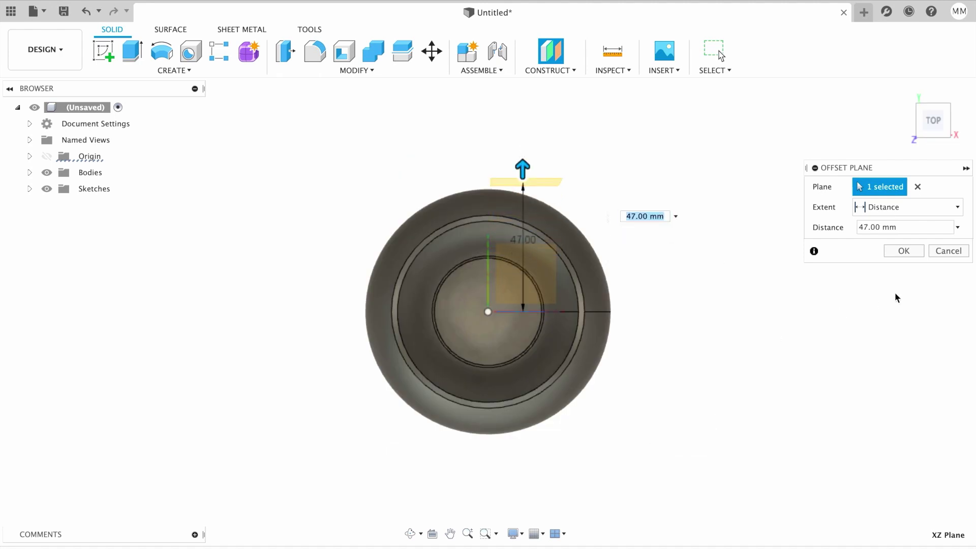
pyautogui.click(905, 90)
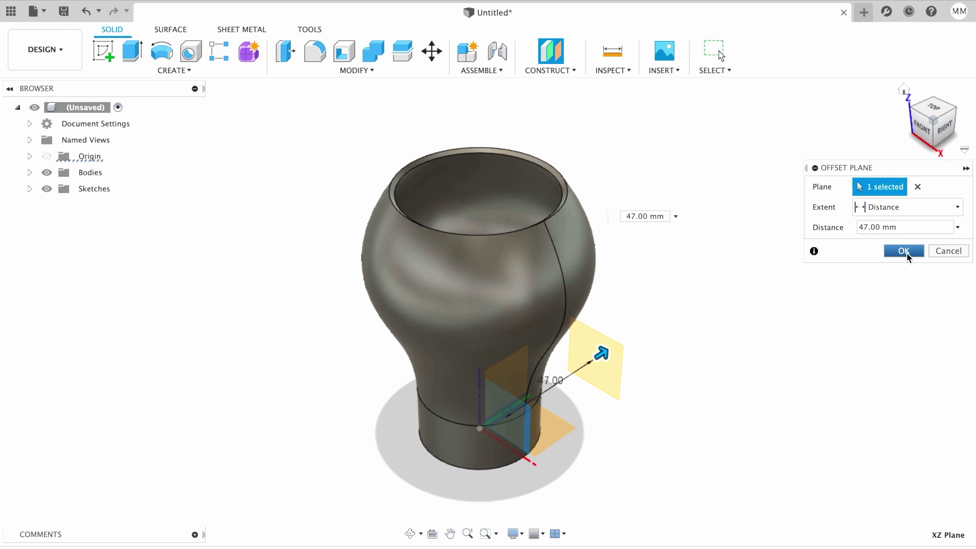
pyautogui.click(904, 251)
pyautogui.keyDown('shift'); pyautogui.moveTo(845, 258); pyautogui.dragTo(557, 467, button='middle'); pyautogui.keyUp('shift')
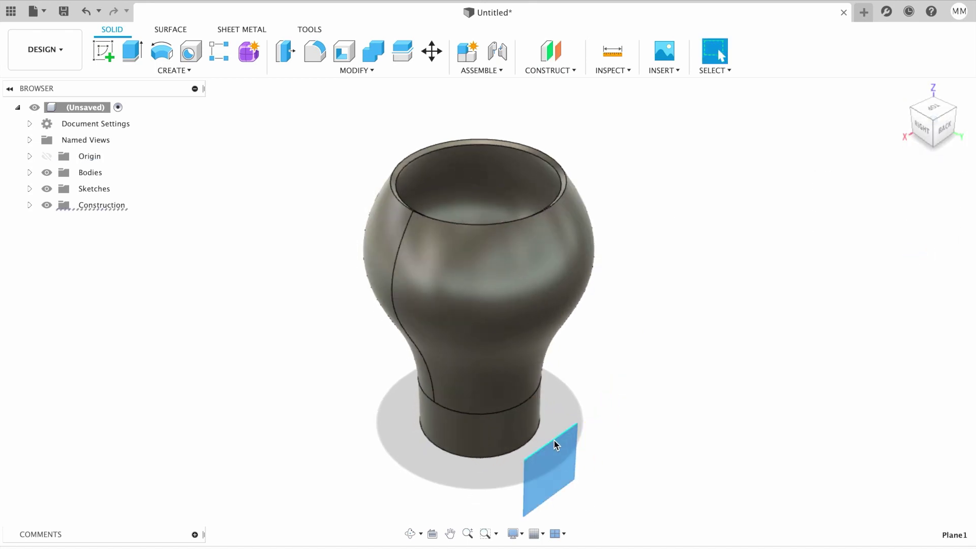
# Insert '00464 Deer Silhouette.svg' onto the new offset plane.
pyautogui.click(544, 469)
pyautogui.click(673, 72)
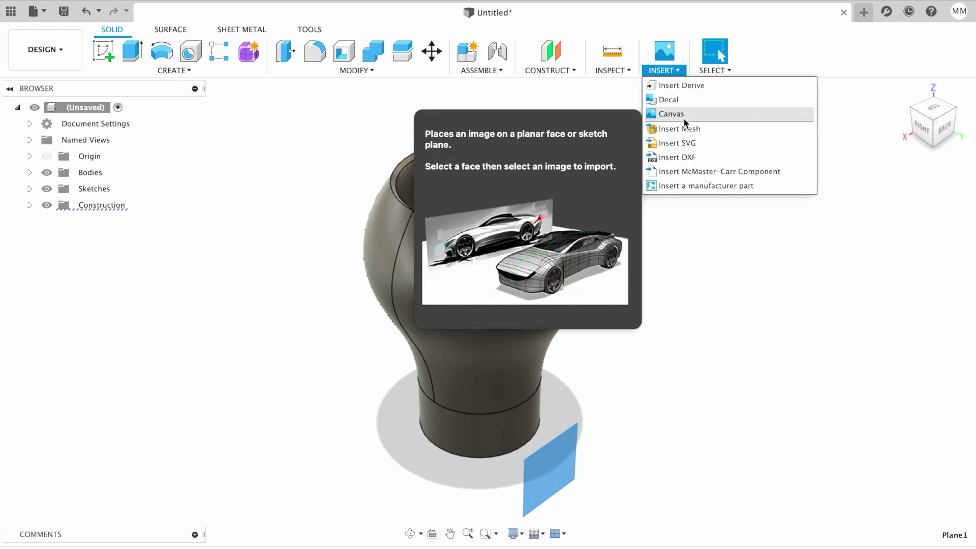
pyautogui.click(700, 145)
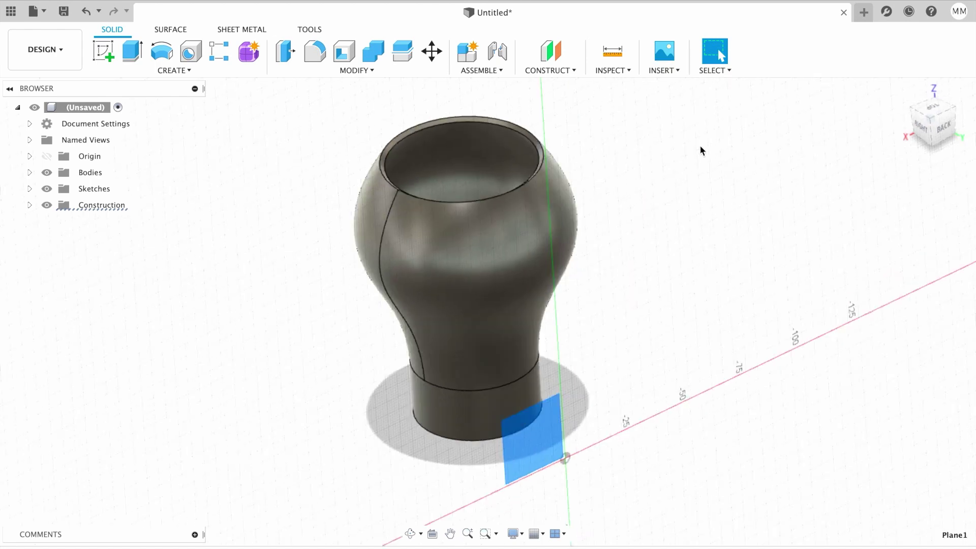
pyautogui.click(709, 187)
pyautogui.click(391, 110)
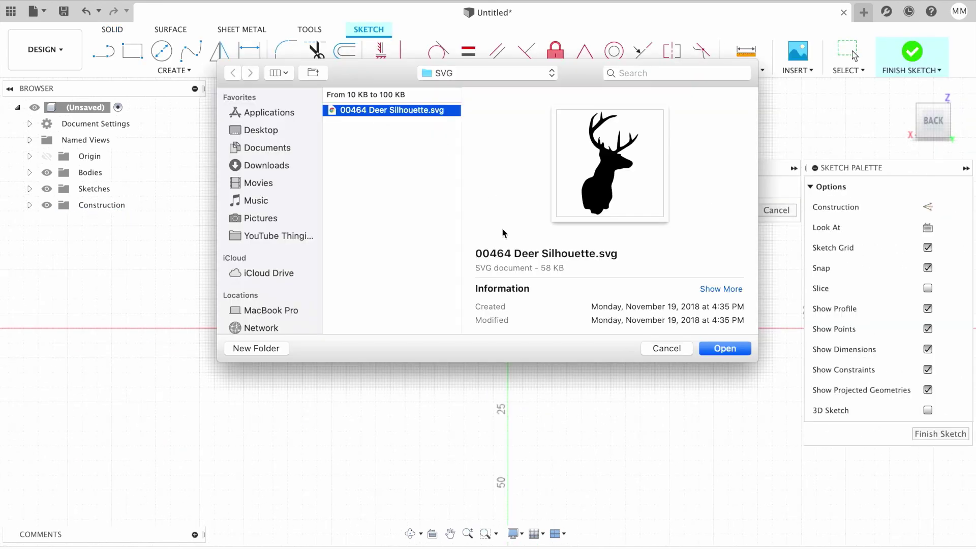
pyautogui.click(721, 349)
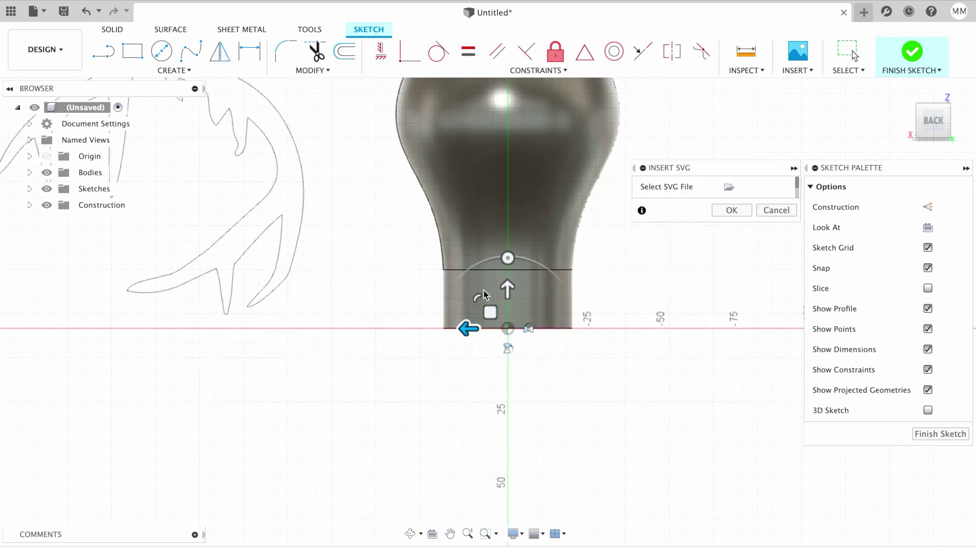
# Rotate the deer upright, scale it down, position it over the bulb, and finish the sketch.
pyautogui.moveTo(507, 260); pyautogui.dragTo(509, 399)
pyautogui.moveTo(539, 362); pyautogui.dragTo(497, 334)
pyautogui.scroll(-2, 531, 426)
pyautogui.moveTo(532, 426); pyautogui.dragTo(483, 244)
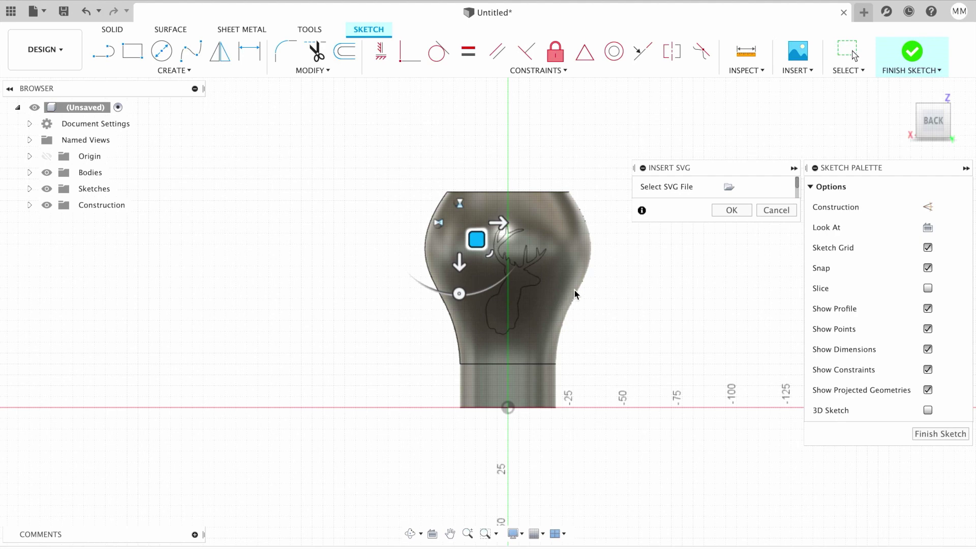
pyautogui.moveTo(488, 254); pyautogui.dragTo(482, 250)
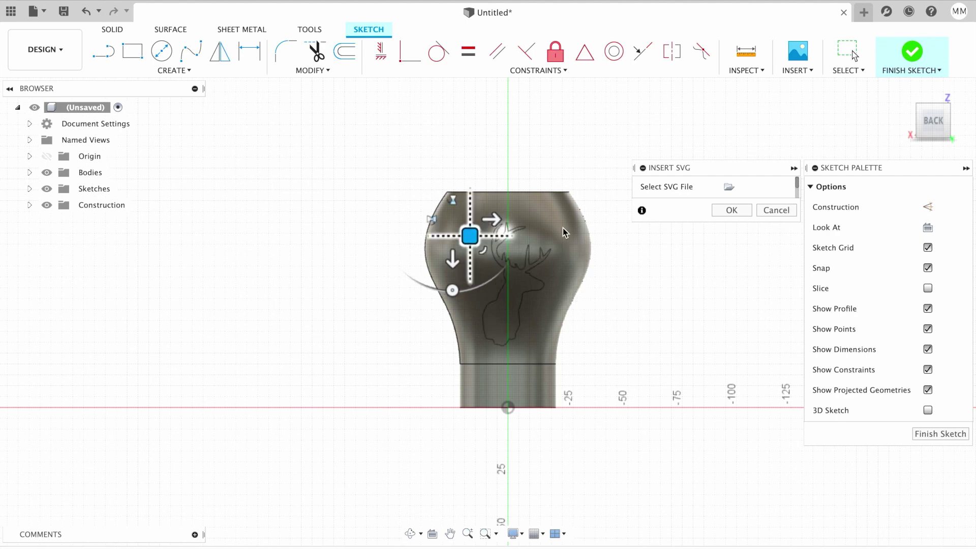
pyautogui.click(731, 210)
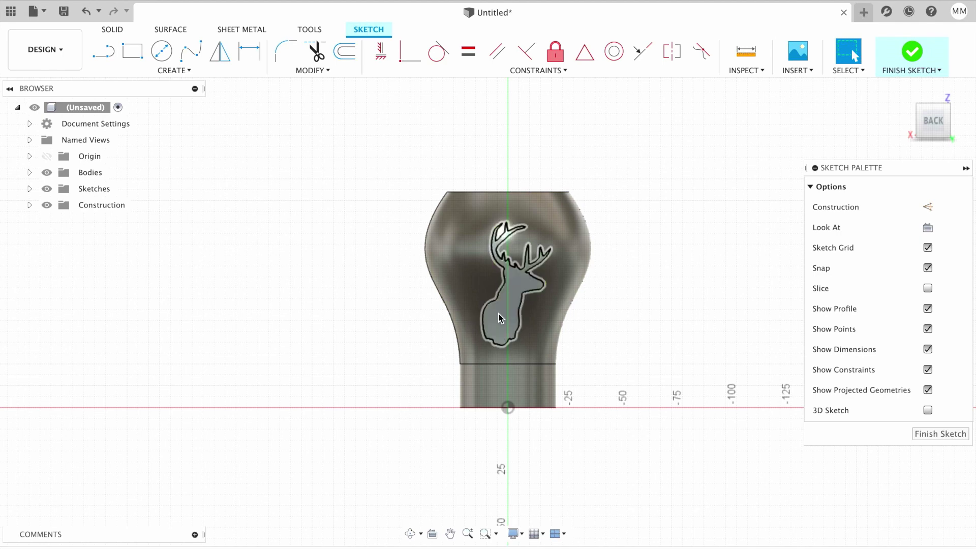
pyautogui.click(912, 52)
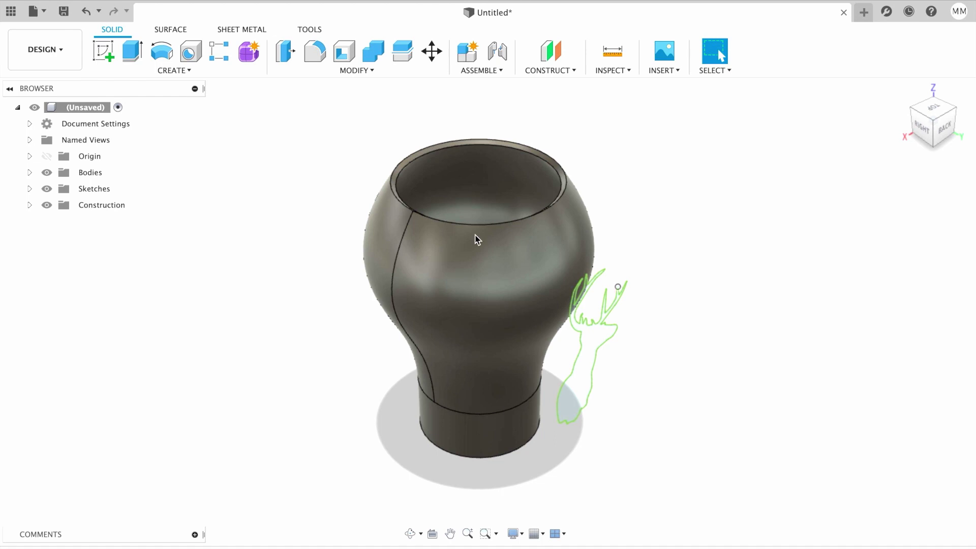
# Extrude-cut the deer profile 42 mm into the bulb, then check the opening from the back.
pyautogui.click(131, 51)
pyautogui.click(930, 114)
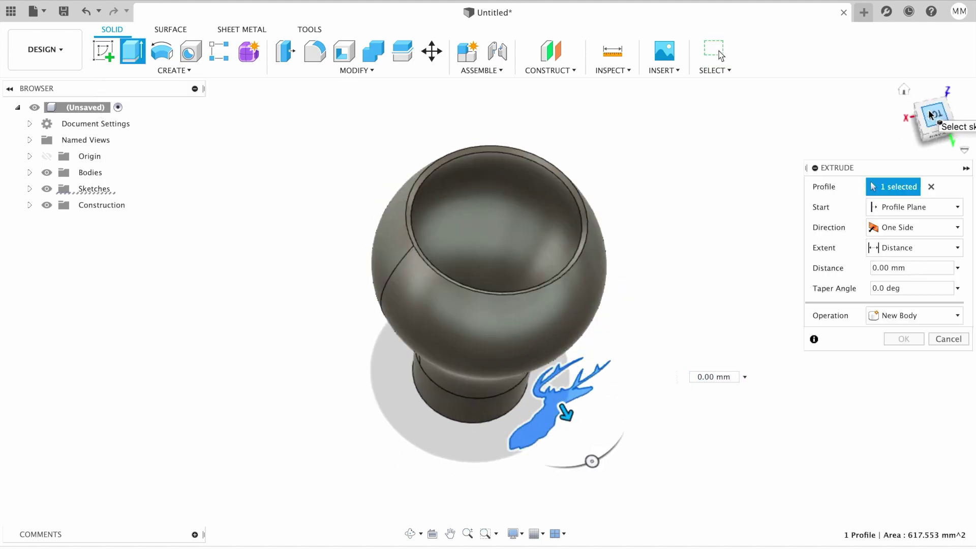
pyautogui.moveTo(500, 454); pyautogui.dragTo(494, 338)
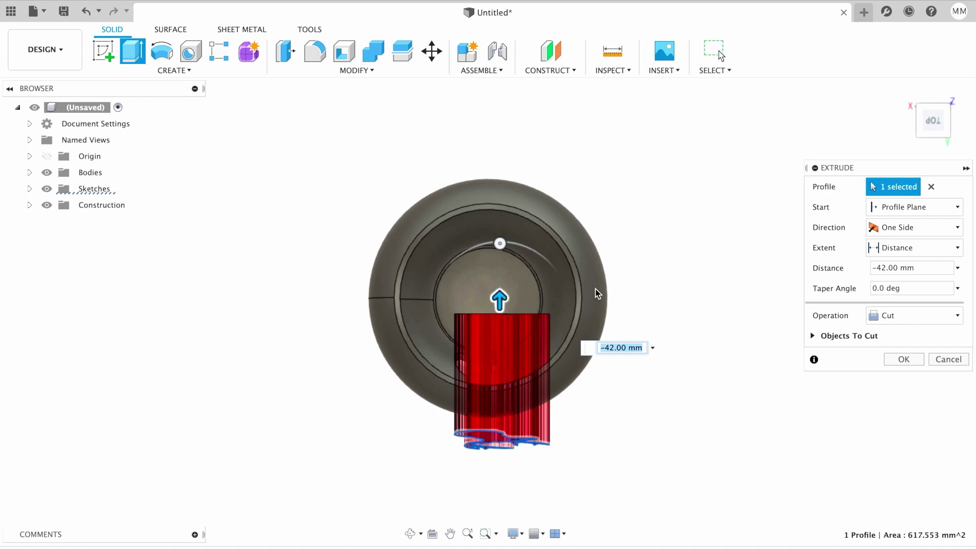
pyautogui.click(904, 90)
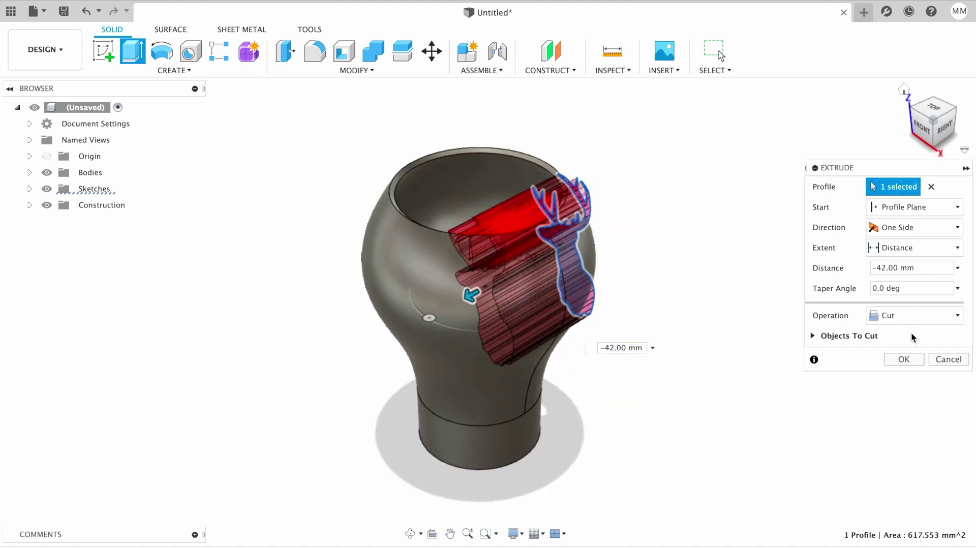
pyautogui.click(904, 360)
pyautogui.click(955, 110)
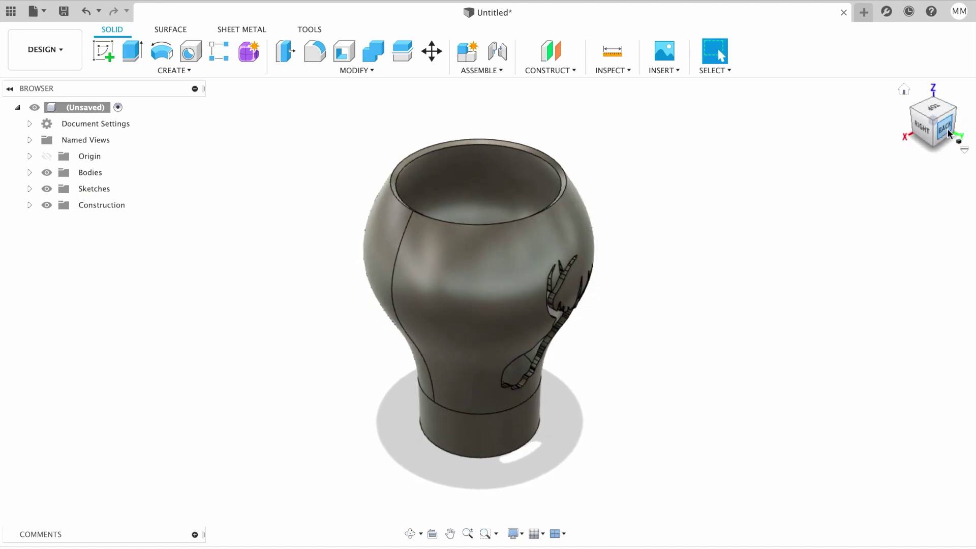
pyautogui.moveTo(948, 133)
pyautogui.mouseDown()
pyautogui.moveTo(936, 122)
pyautogui.moveTo(949, 127)
pyautogui.mouseUp()
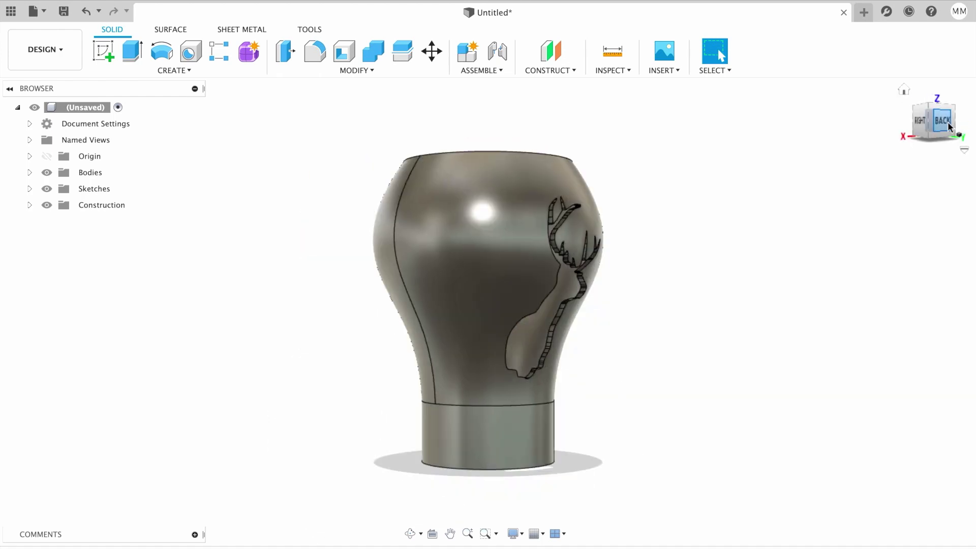
pyautogui.click(945, 122)
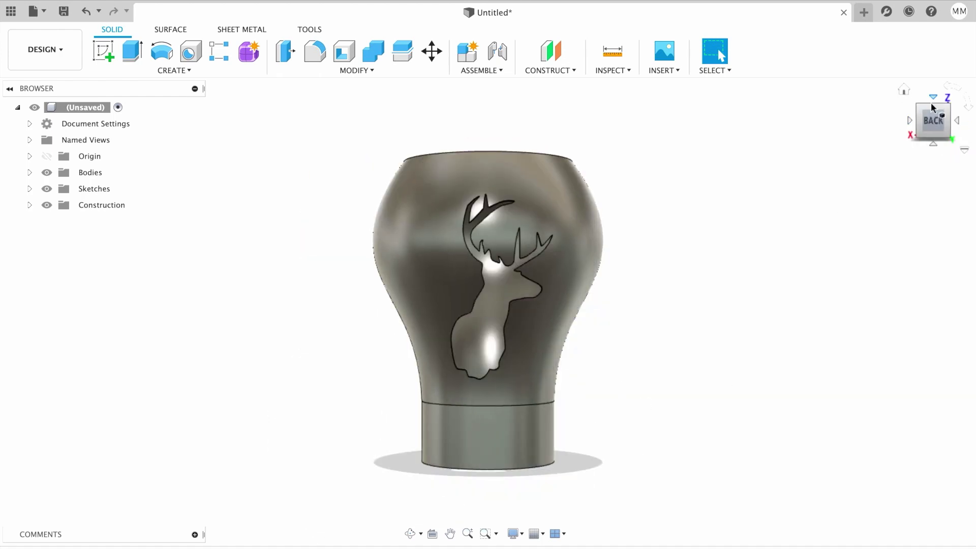
pyautogui.click(904, 91)
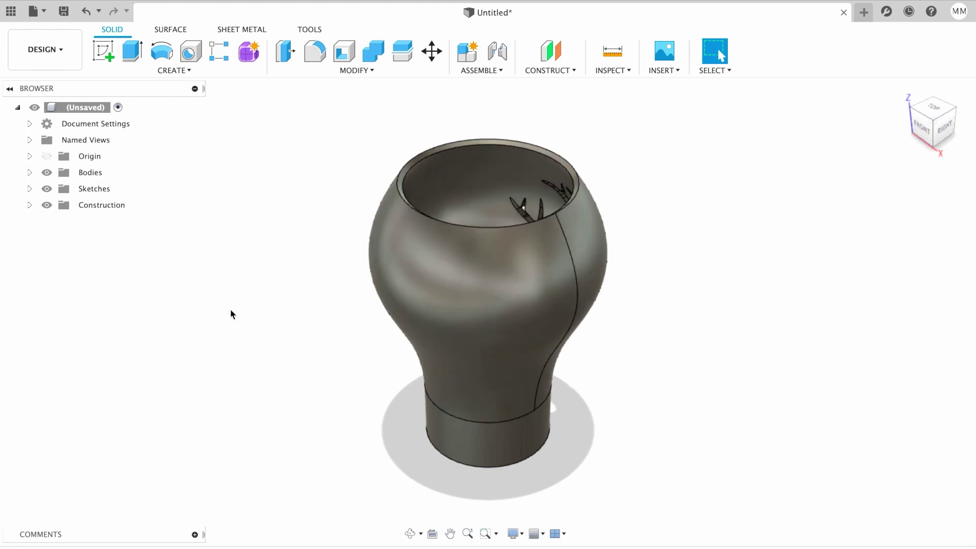
# Set up a circular pattern of the deer cut feature around the Z axis.
pyautogui.click(175, 71)
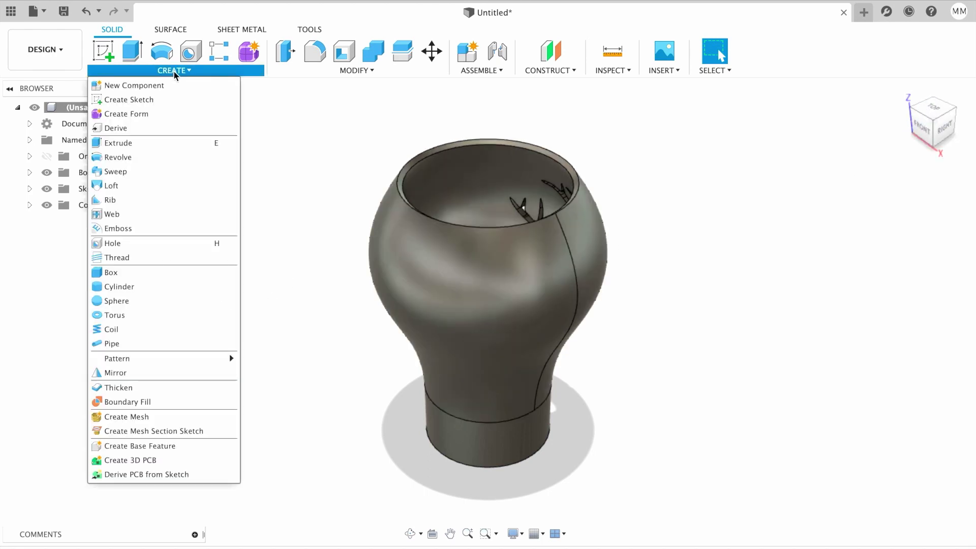
pyautogui.moveTo(151, 361)
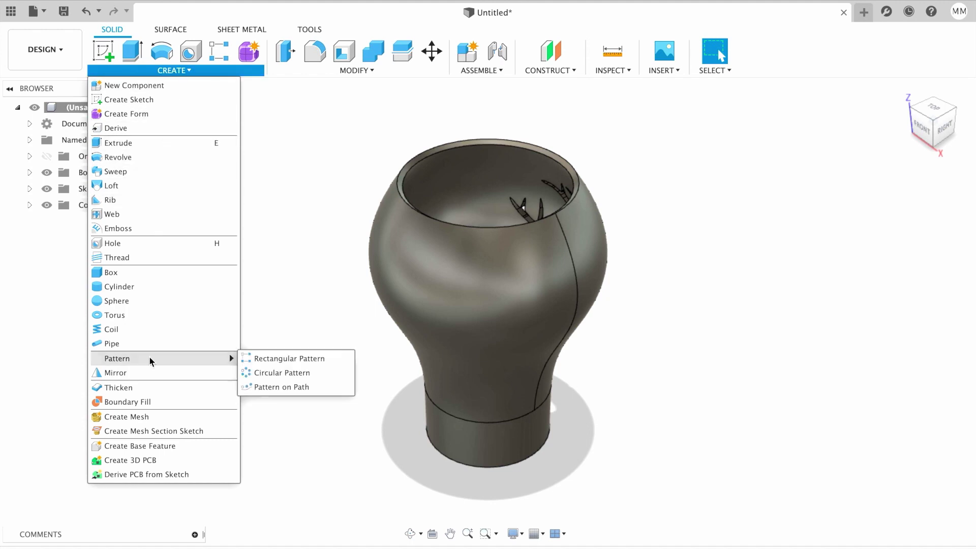
pyautogui.click(288, 376)
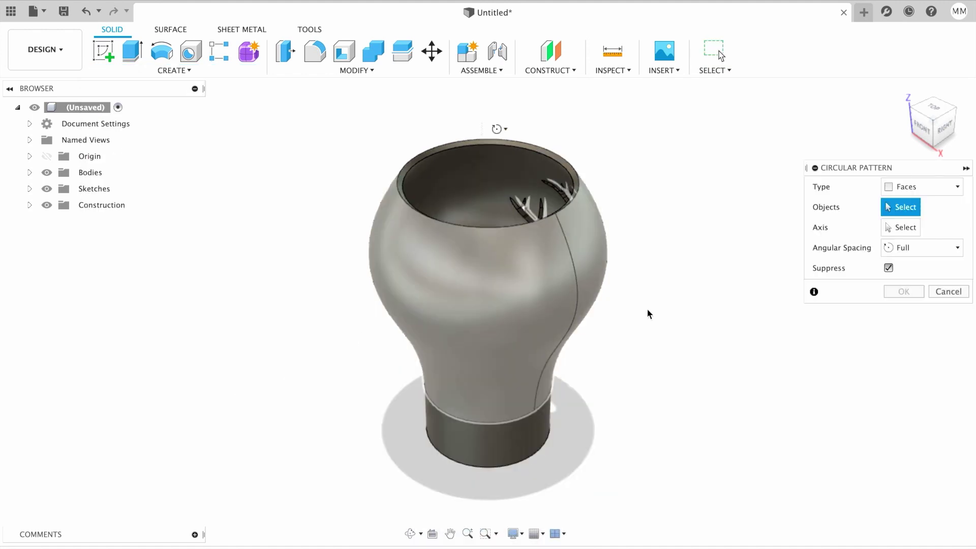
pyautogui.click(953, 191)
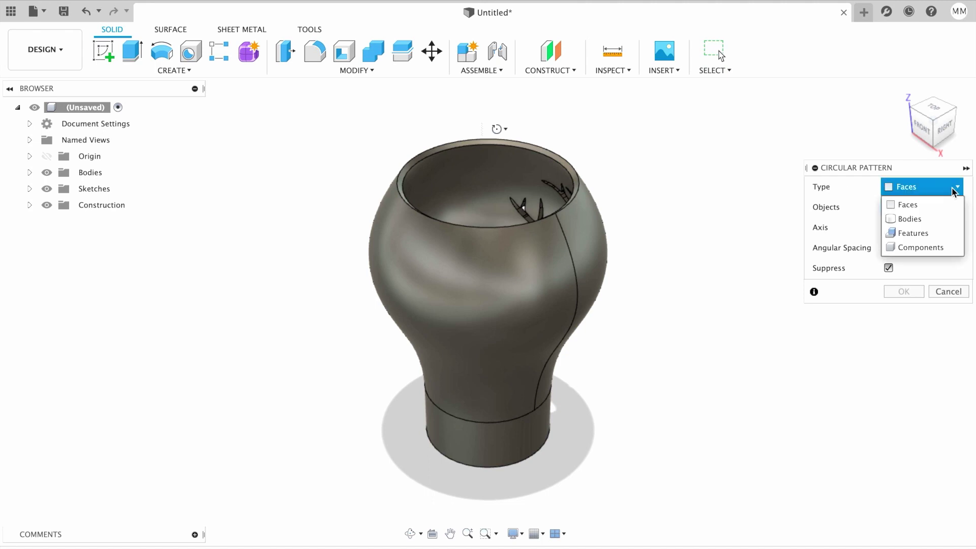
pyautogui.click(918, 234)
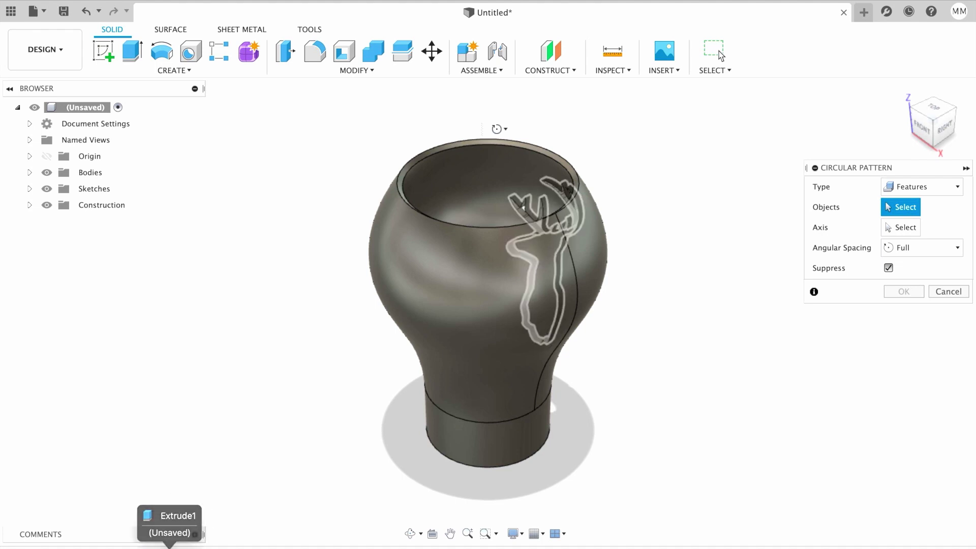
pyautogui.click(170, 539)
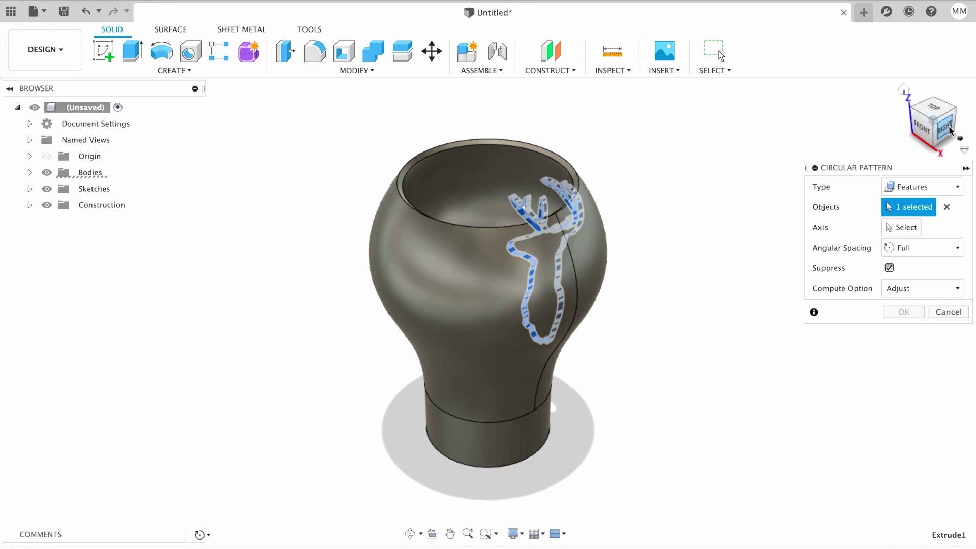
pyautogui.click(907, 231)
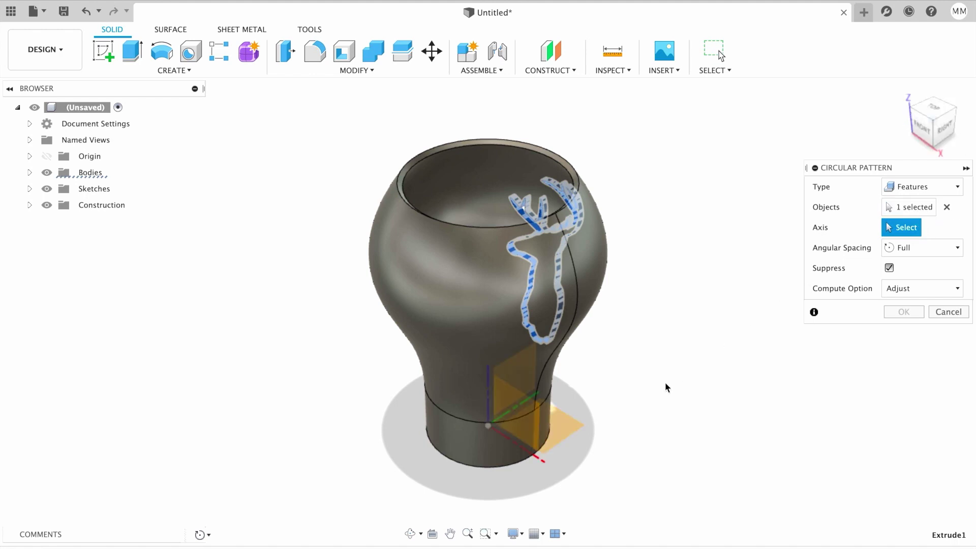
pyautogui.click(489, 386)
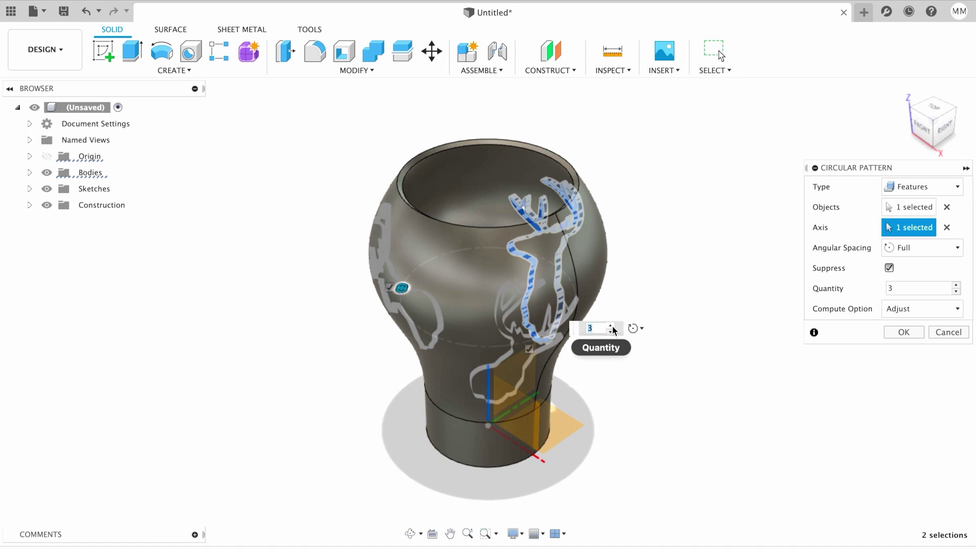
# Set the pattern quantity to 3 deer cutouts and apply it.
pyautogui.write('6')
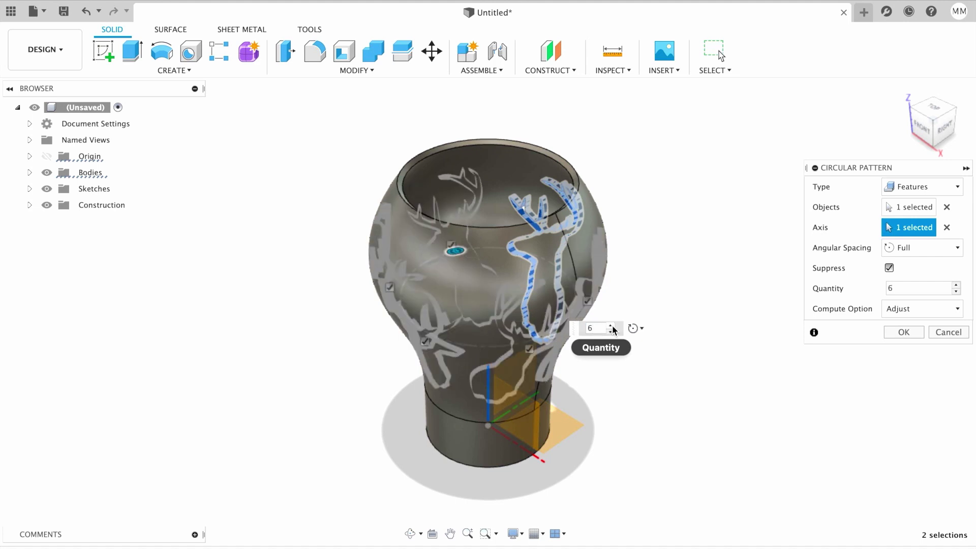
pyautogui.click(611, 326)
pyautogui.moveTo(612, 329)
pyautogui.keyDown('shift'); pyautogui.mouseDown(button='middle')
pyautogui.moveTo(498, 333)
pyautogui.moveTo(610, 333)
pyautogui.mouseUp(button='middle'); pyautogui.keyUp('shift')
pyautogui.click(607, 334)
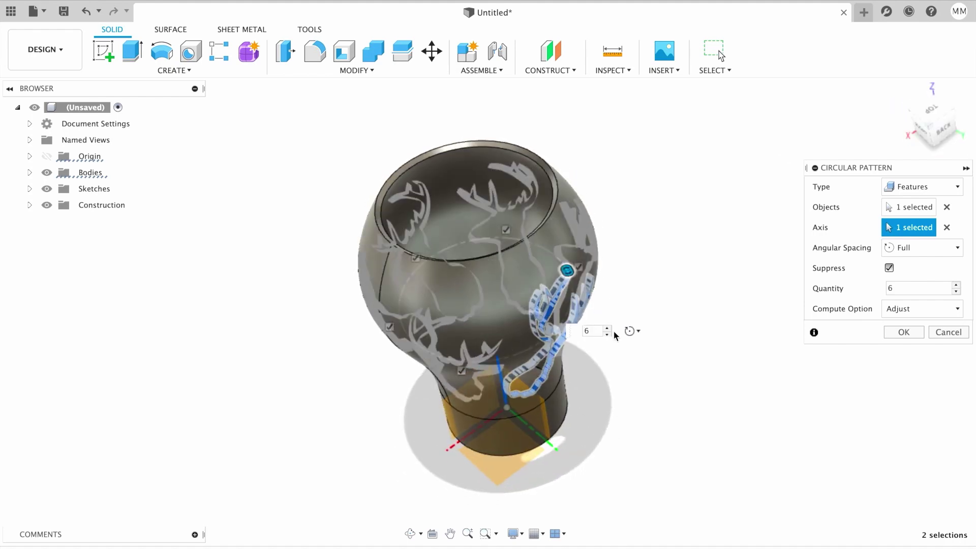
pyautogui.click(607, 334)
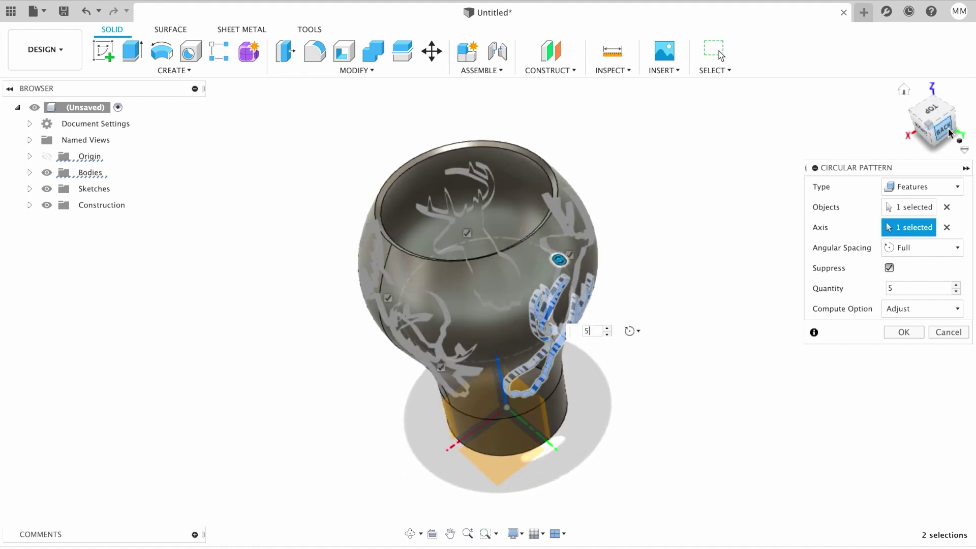
pyautogui.click(943, 130)
pyautogui.click(611, 327)
pyautogui.click(610, 327)
pyautogui.moveTo(913, 107)
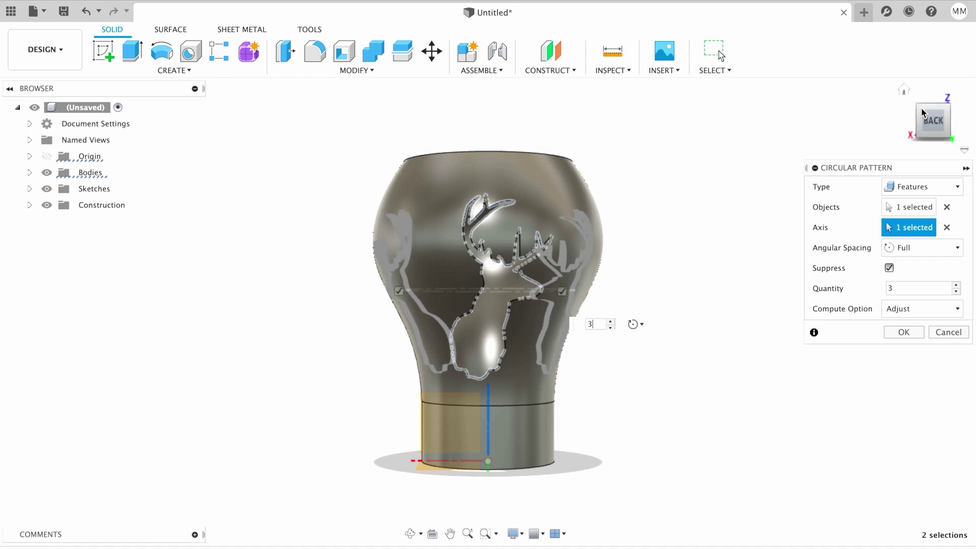
pyautogui.click(905, 91)
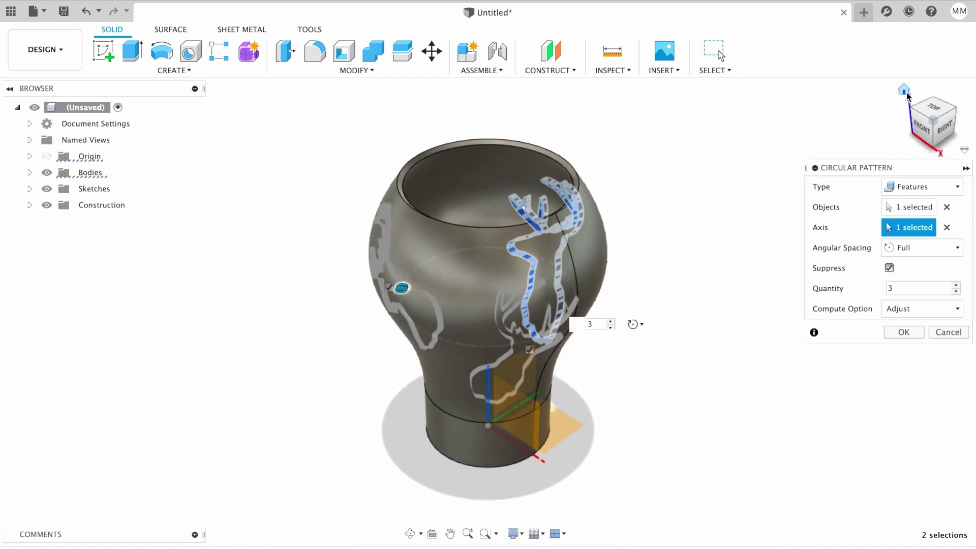
pyautogui.click(903, 333)
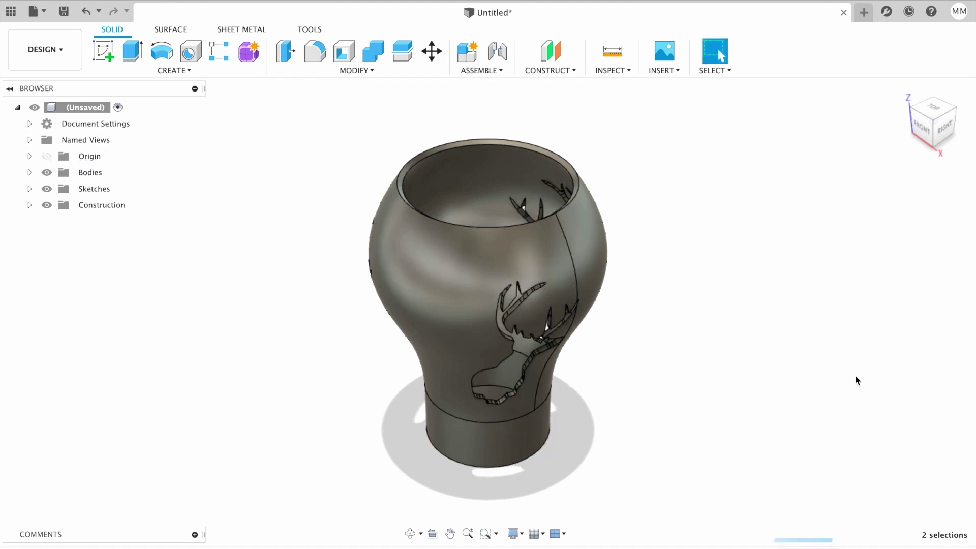
pyautogui.click(943, 134)
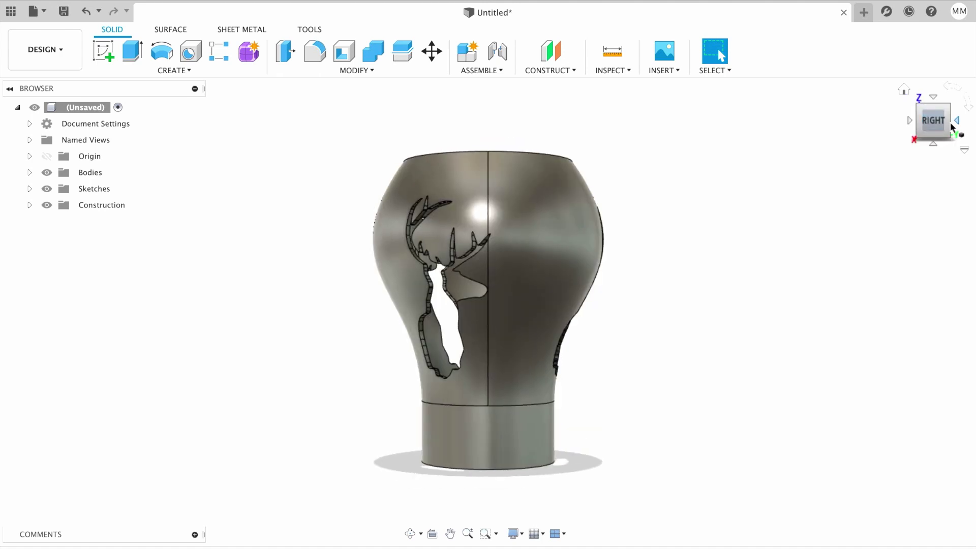
pyautogui.click(947, 107)
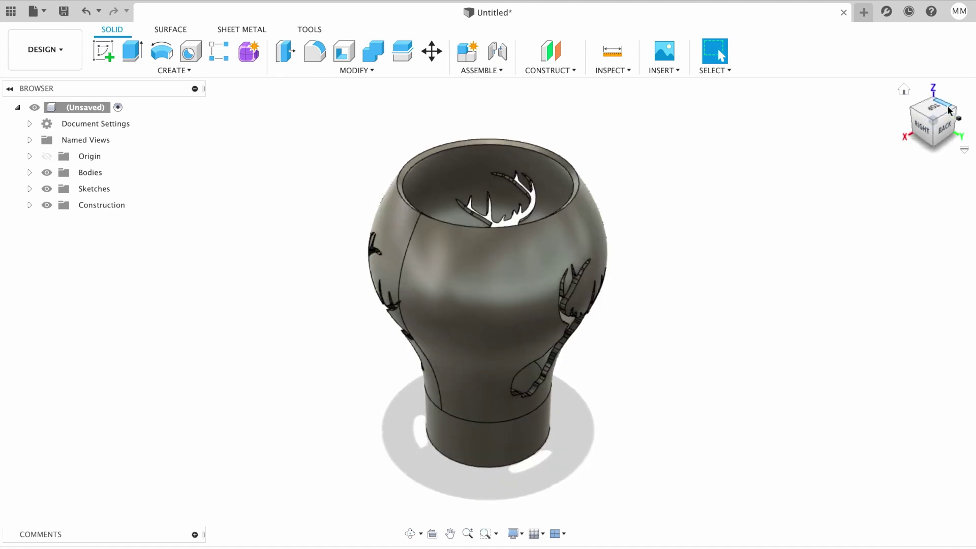
pyautogui.click(932, 100)
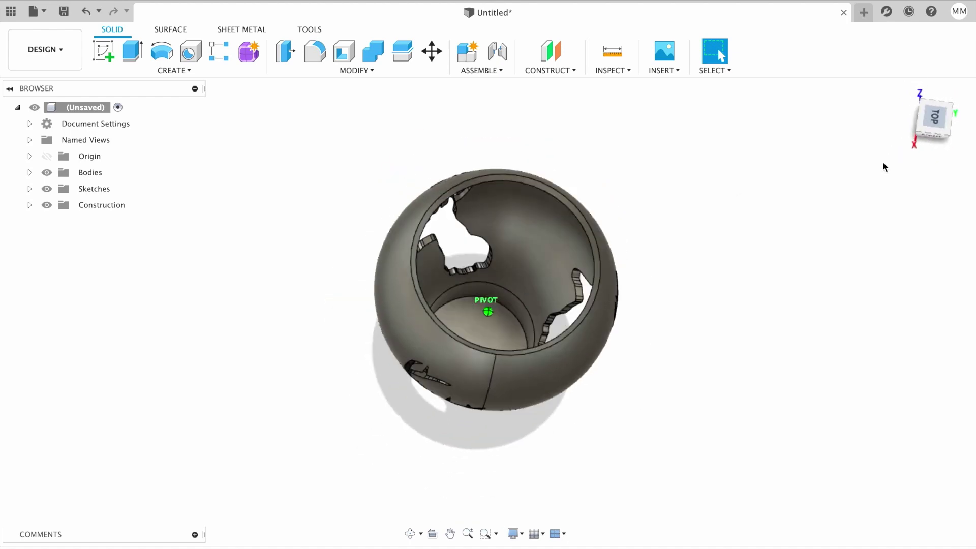
pyautogui.moveTo(876, 174)
pyautogui.keyDown('shift'); pyautogui.mouseDown(button='middle')
pyautogui.moveTo(801, 166)
pyautogui.moveTo(876, 159)
pyautogui.moveTo(871, 166)
pyautogui.mouseUp(button='middle'); pyautogui.keyUp('shift')
pyautogui.click(904, 90)
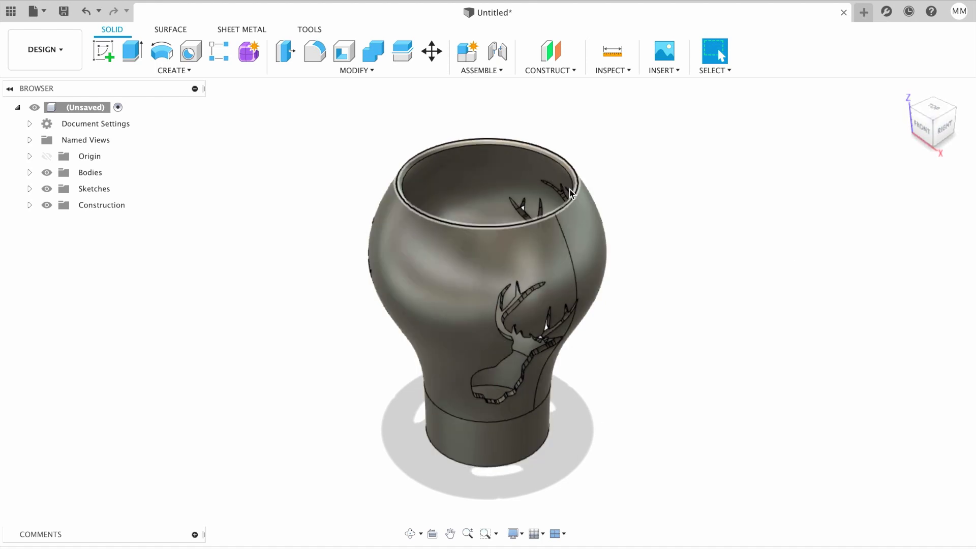
# Fillet both top rim edges with a 1 mm radius.
pyautogui.click(316, 56)
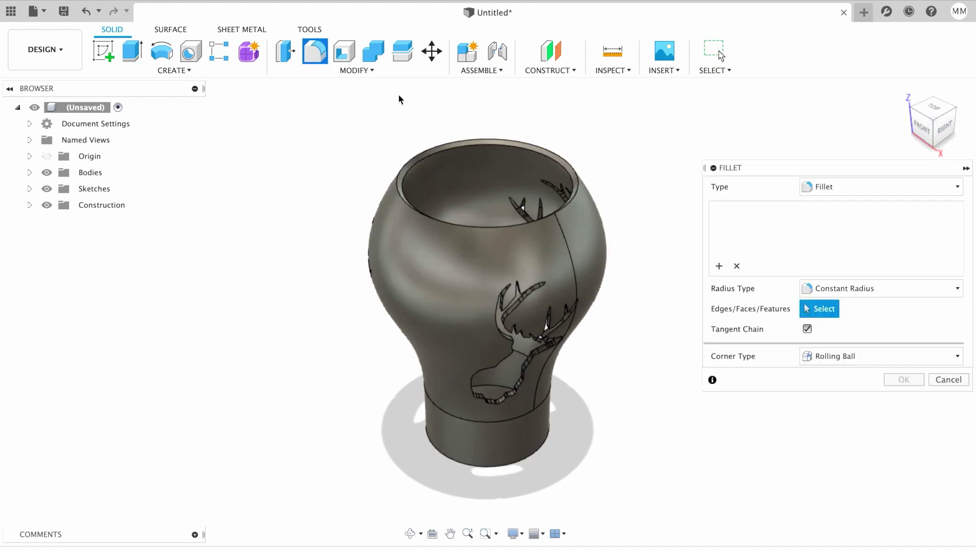
pyautogui.click(406, 174)
pyautogui.click(408, 174)
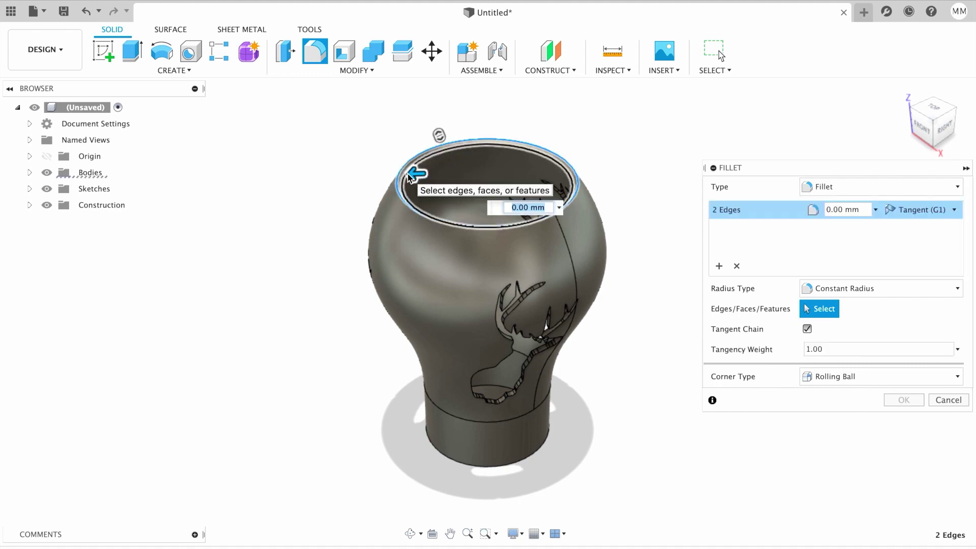
pyautogui.write('1')
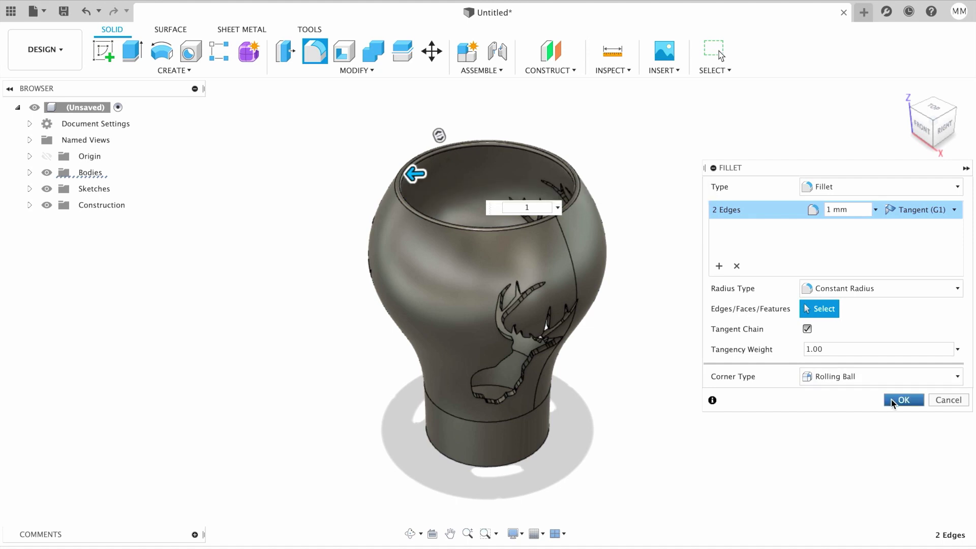
pyautogui.click(892, 401)
pyautogui.click(934, 109)
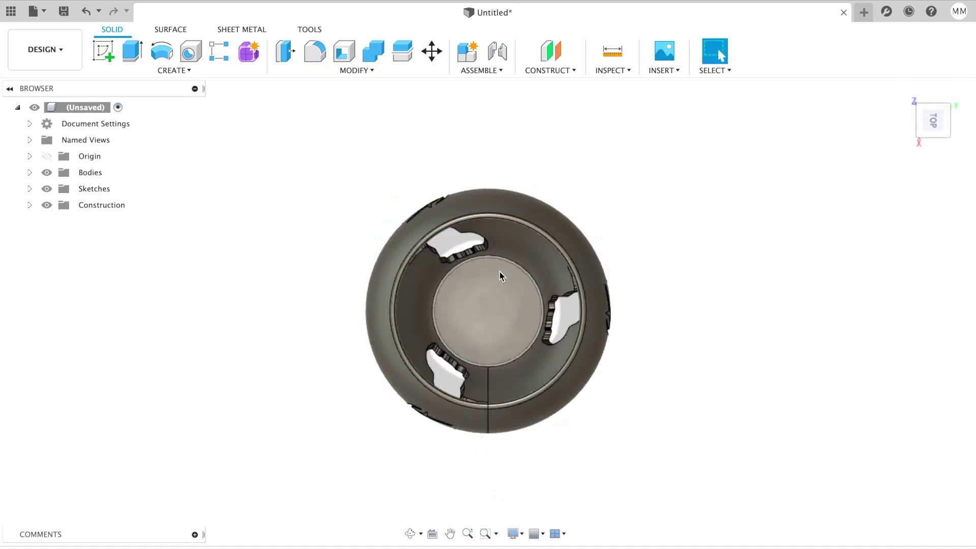
pyautogui.click(903, 90)
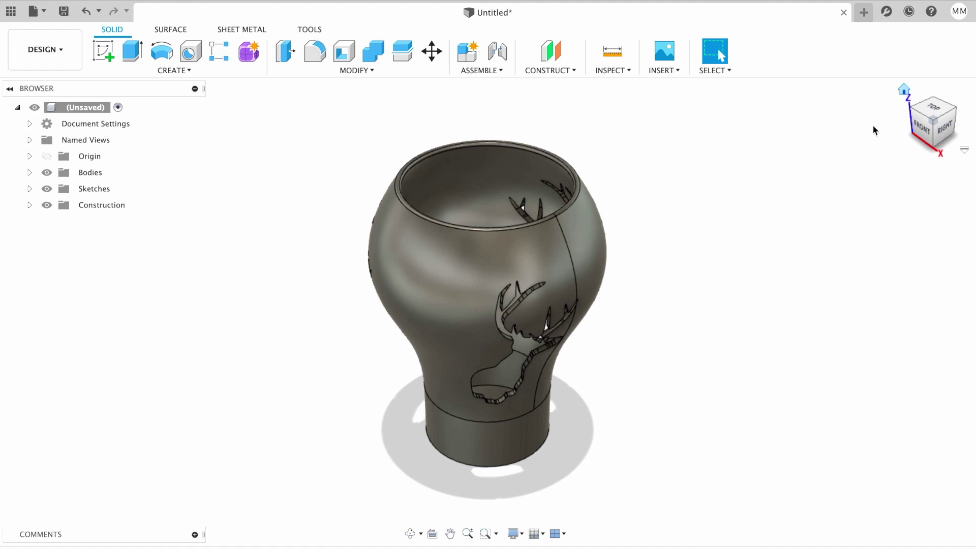
# Fillet the ring edge above the base with a 1.5 mm radius.
pyautogui.click(315, 51)
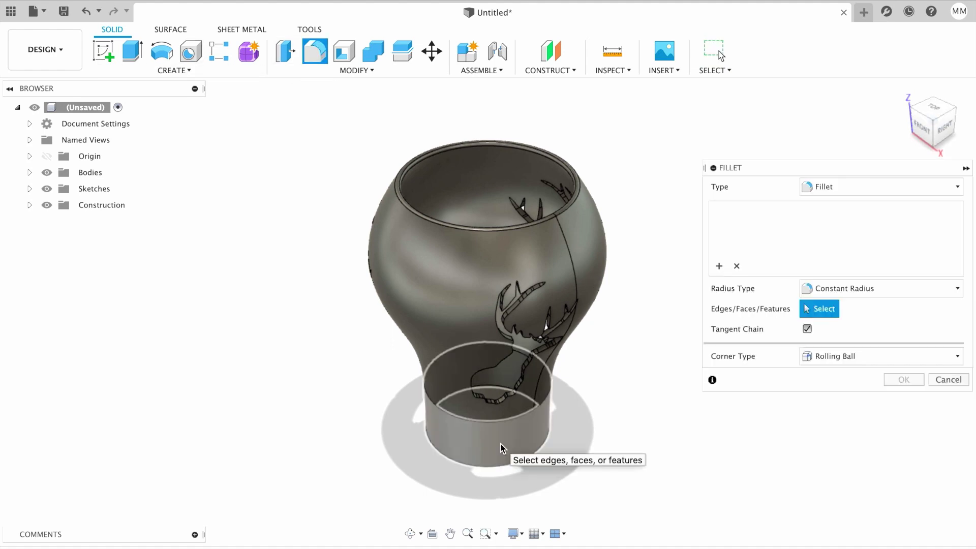
pyautogui.click(451, 395)
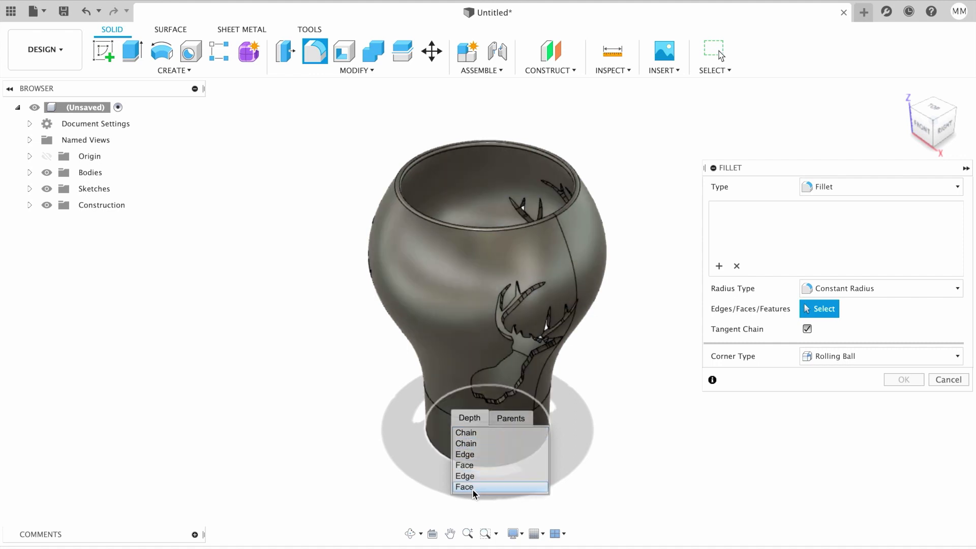
pyautogui.click(478, 455)
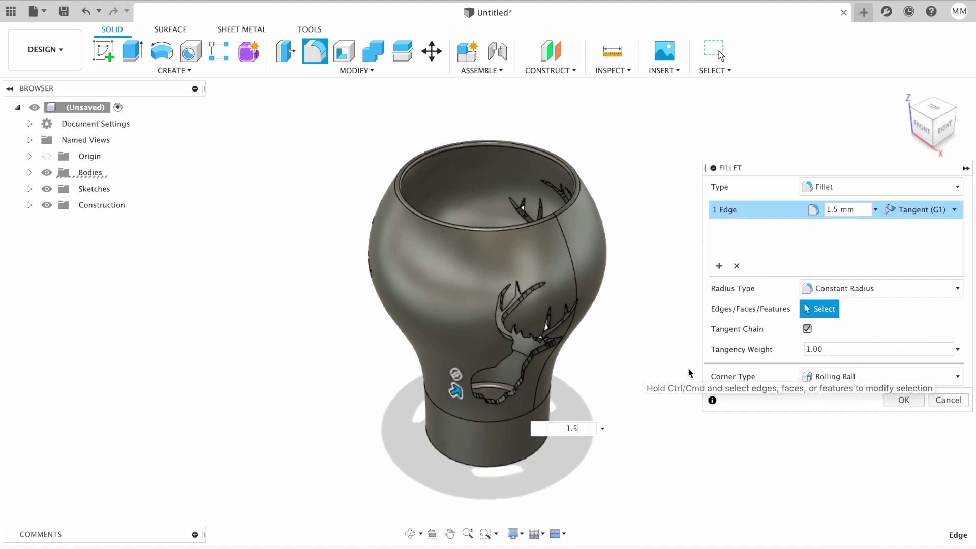
pyautogui.click(903, 400)
pyautogui.moveTo(486, 305)
pyautogui.keyDown('shift'); pyautogui.mouseDown(button='middle')
pyautogui.moveTo(498, 397)
pyautogui.moveTo(488, 361)
pyautogui.moveTo(437, 313)
pyautogui.moveTo(559, 228)
pyautogui.moveTo(916, 83)
pyautogui.moveTo(940, 109)
pyautogui.moveTo(900, 146)
pyautogui.moveTo(960, 91)
pyautogui.moveTo(962, 65)
pyautogui.moveTo(936, 61)
pyautogui.moveTo(292, 179)
pyautogui.mouseUp(button='middle'); pyautogui.keyUp('shift')
# Send the vase body through 3D Print to Ultimaker Cura for slicing.
pyautogui.click(36, 10)
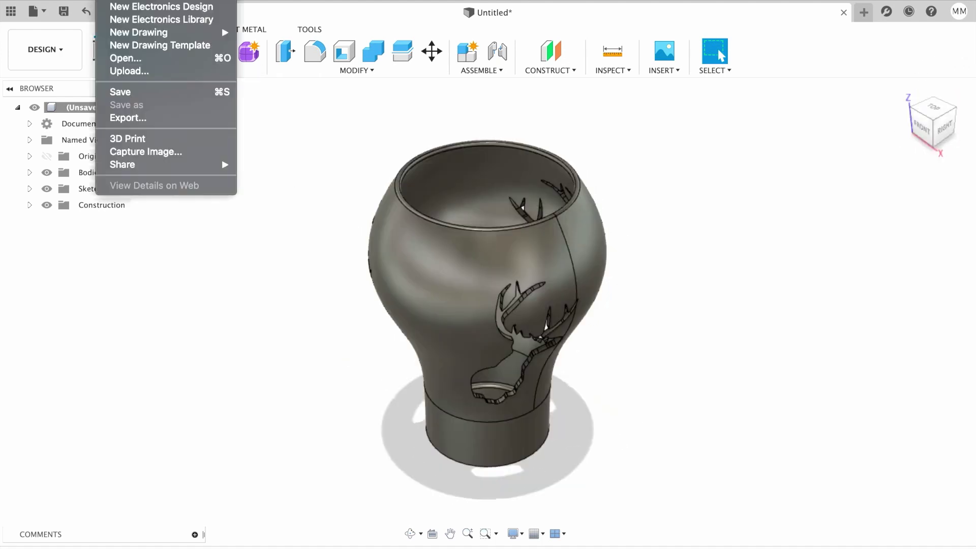
pyautogui.click(138, 142)
pyautogui.click(455, 287)
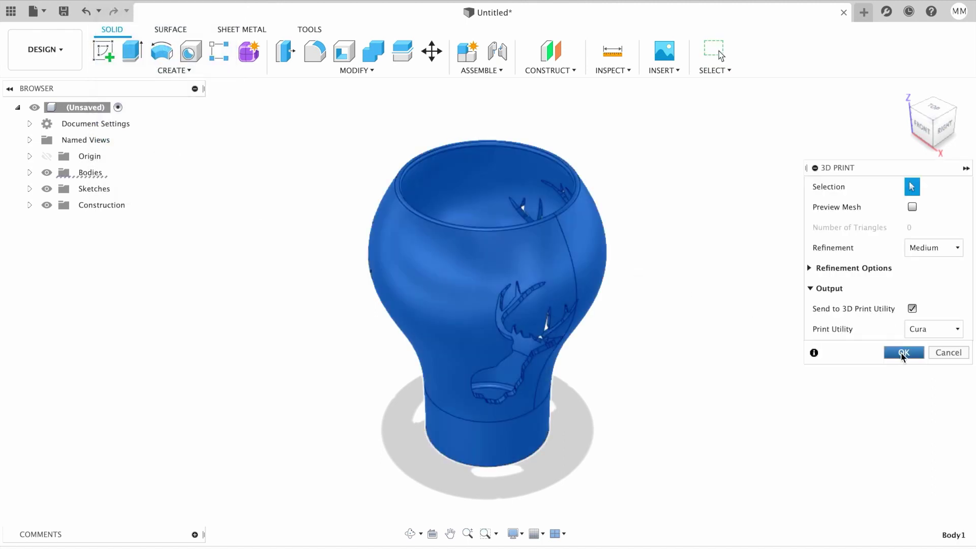
pyautogui.click(904, 353)
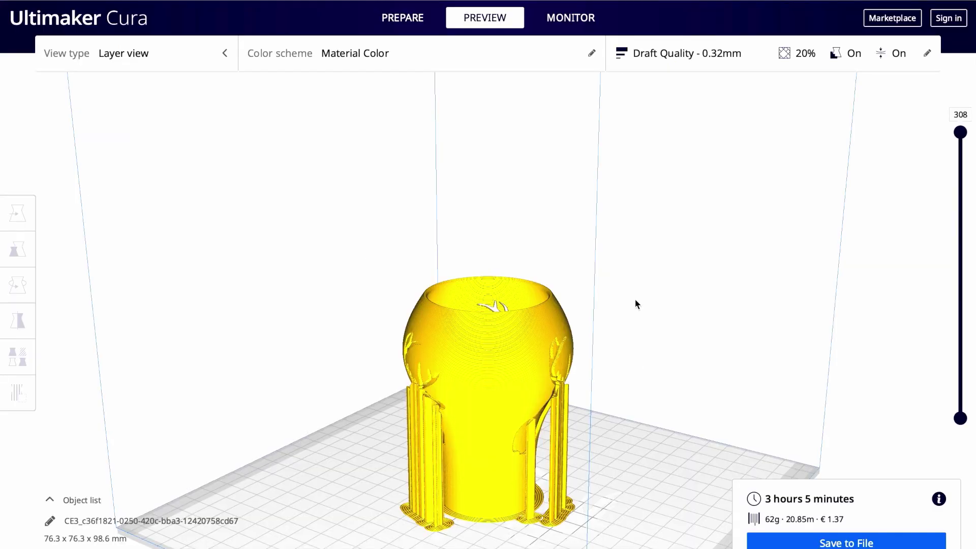